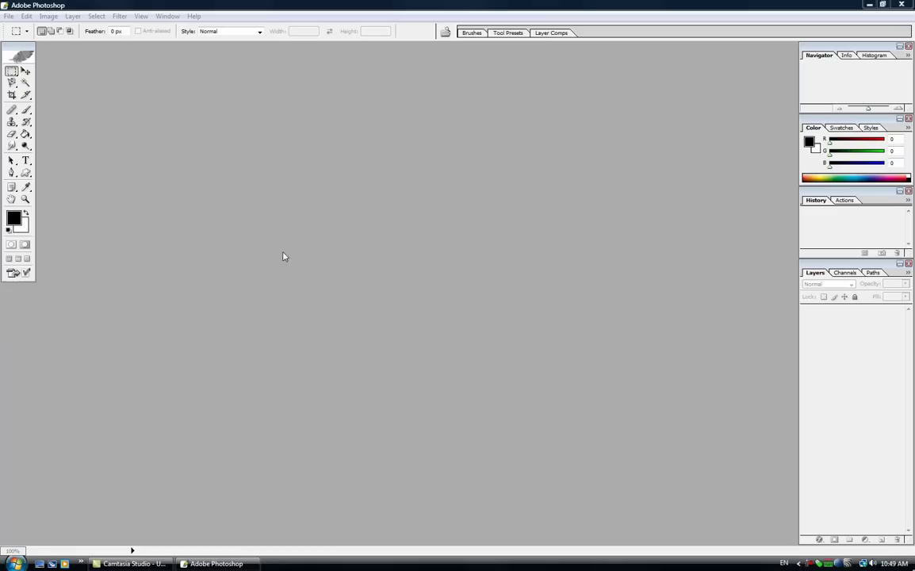
Step: Move the toolbox a little right and down, away from the screen edge
{"action": "left_click_drag", "start_coordinate": [10, 50], "coordinate": [15, 56]}
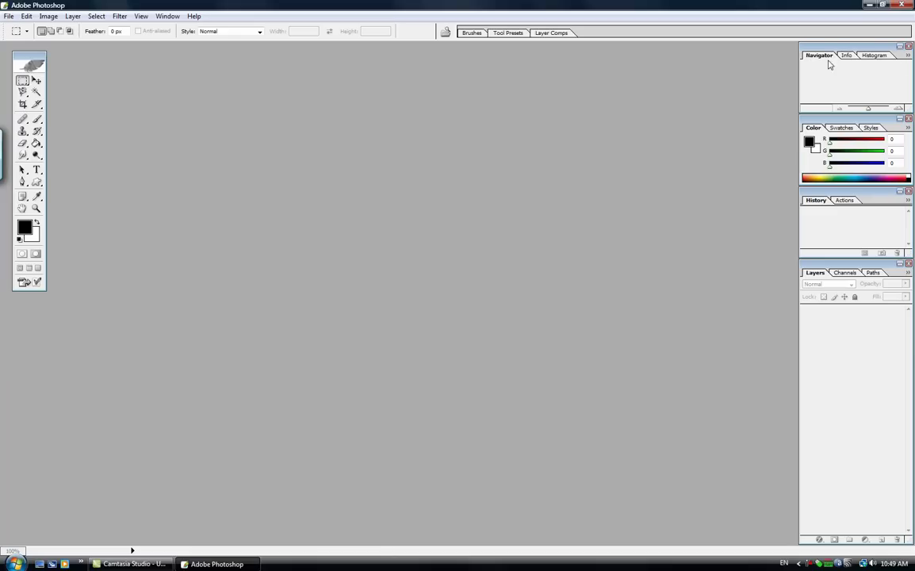
Step: Close the Navigator, Color, History and Layers palettes
{"action": "left_click", "coordinate": [908, 48]}
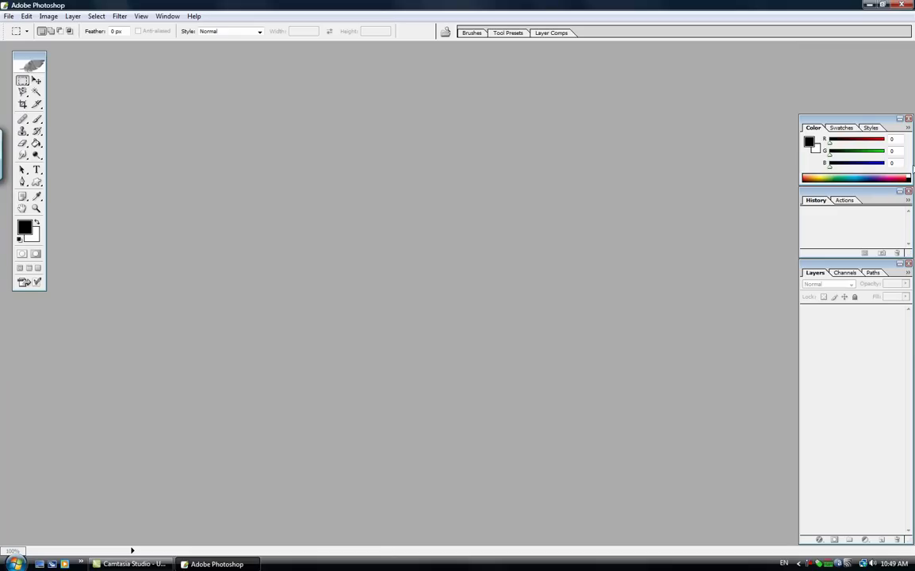
{"action": "left_click", "coordinate": [909, 118]}
{"action": "left_click", "coordinate": [909, 191]}
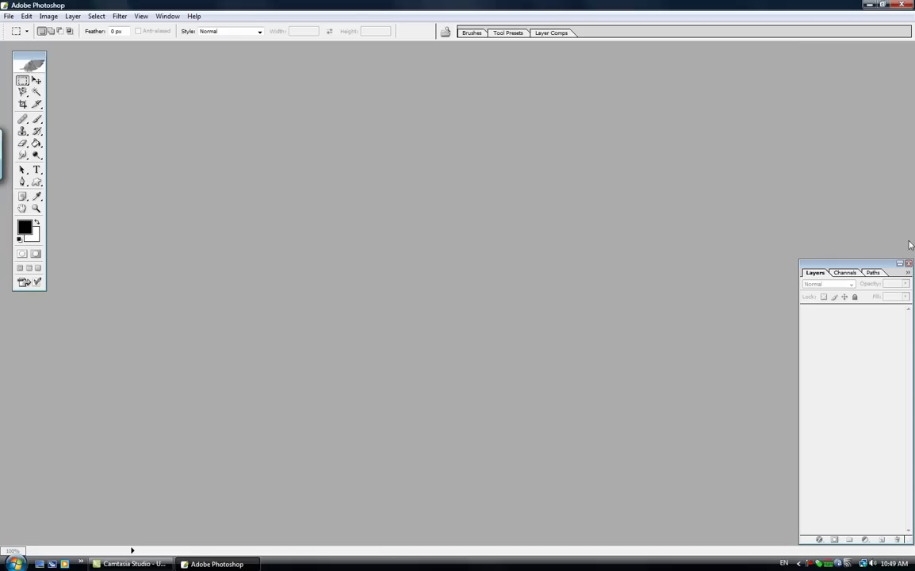
{"action": "left_click", "coordinate": [909, 263]}
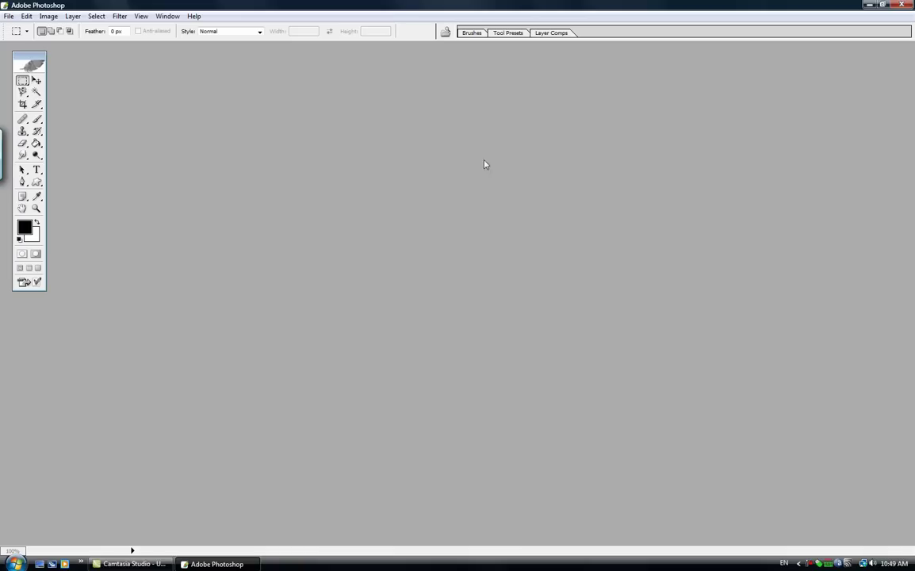
Step: Reset the palette locations to the default workspace layout
{"action": "left_click", "coordinate": [155, 19]}
{"action": "mouse_move", "coordinate": [149, 42]}
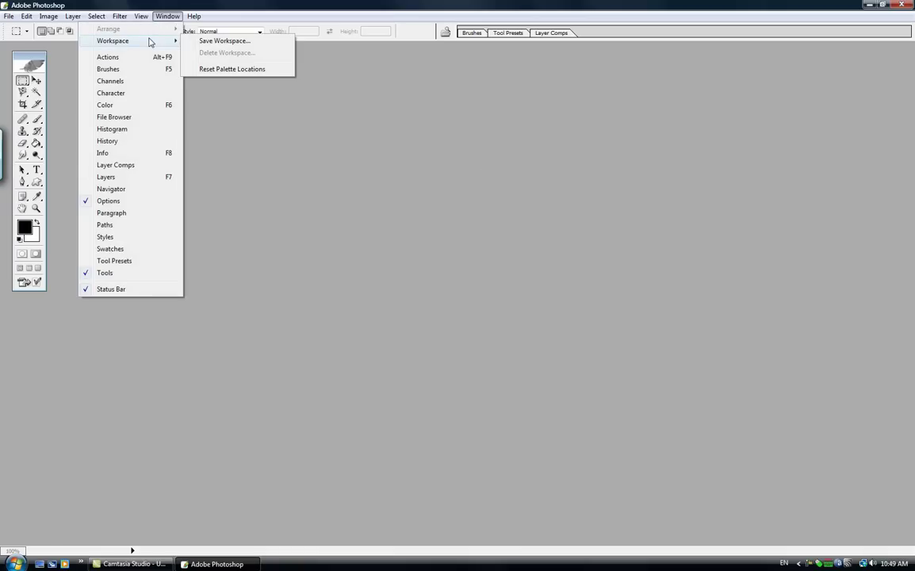
{"action": "left_click", "coordinate": [218, 69]}
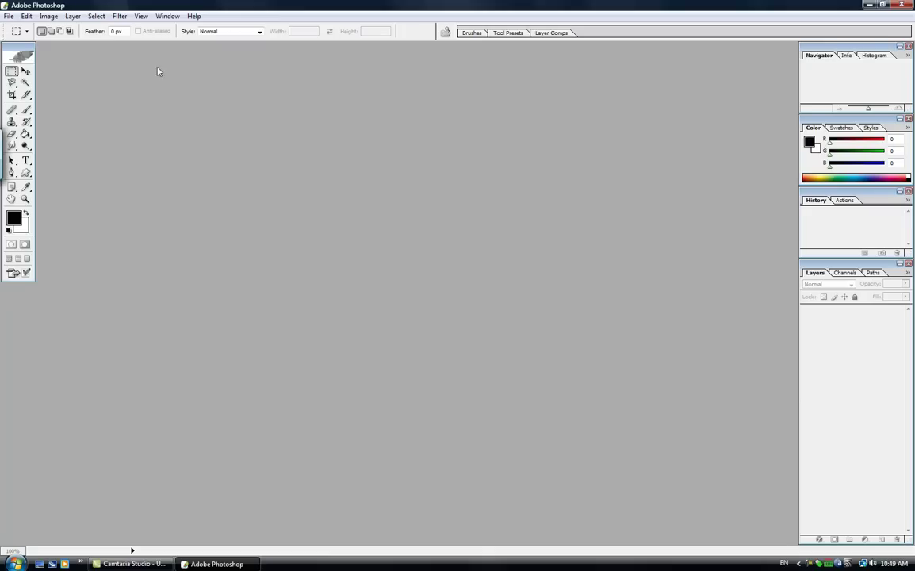
Step: Open IMG_0765.JPG from Pictures and shift its document window slightly right
{"action": "left_click", "coordinate": [9, 19]}
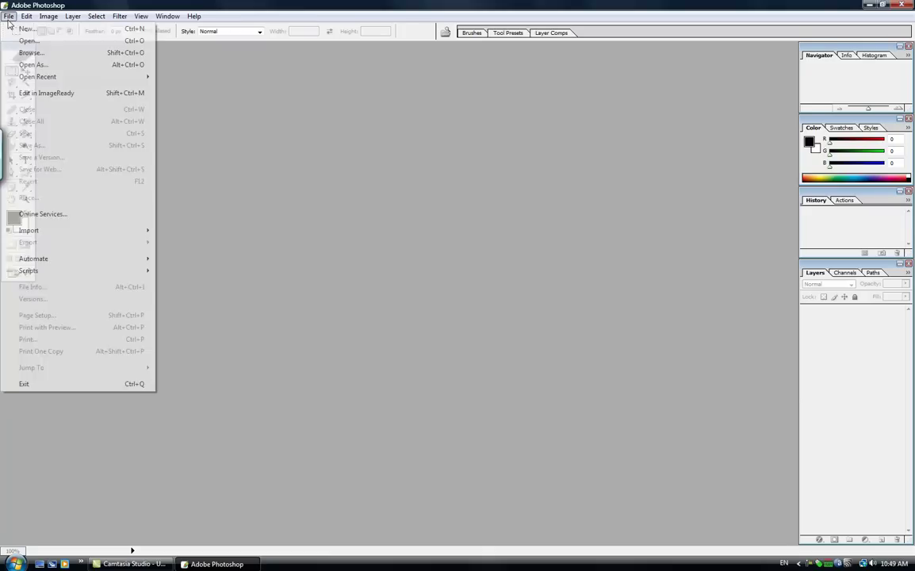
{"action": "left_click", "coordinate": [23, 42]}
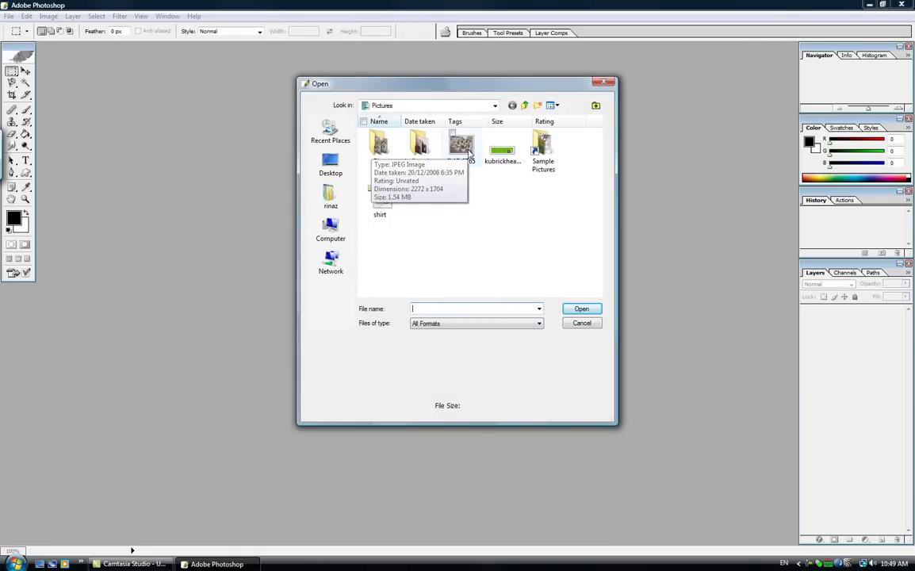
{"action": "double_click", "coordinate": [468, 152]}
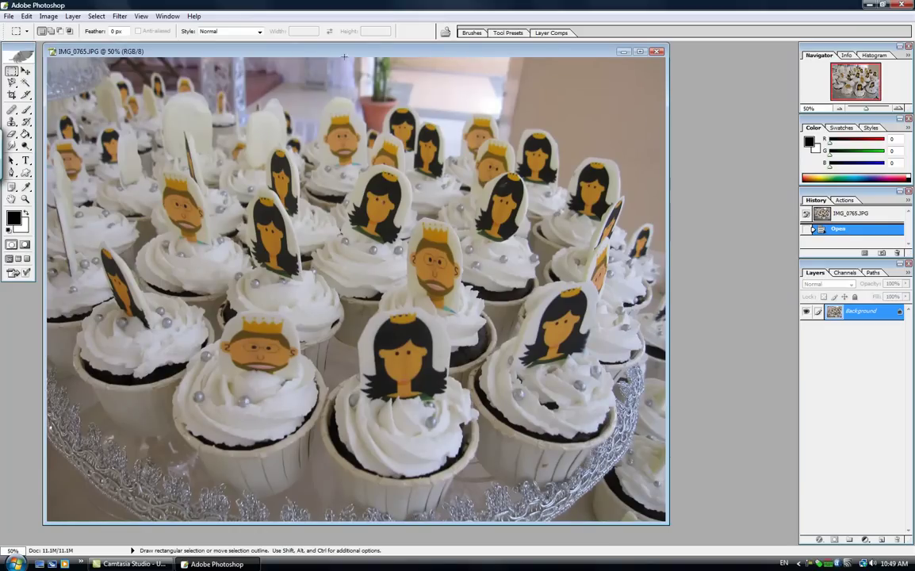
{"action": "left_click_drag", "start_coordinate": [316, 51], "coordinate": [361, 60]}
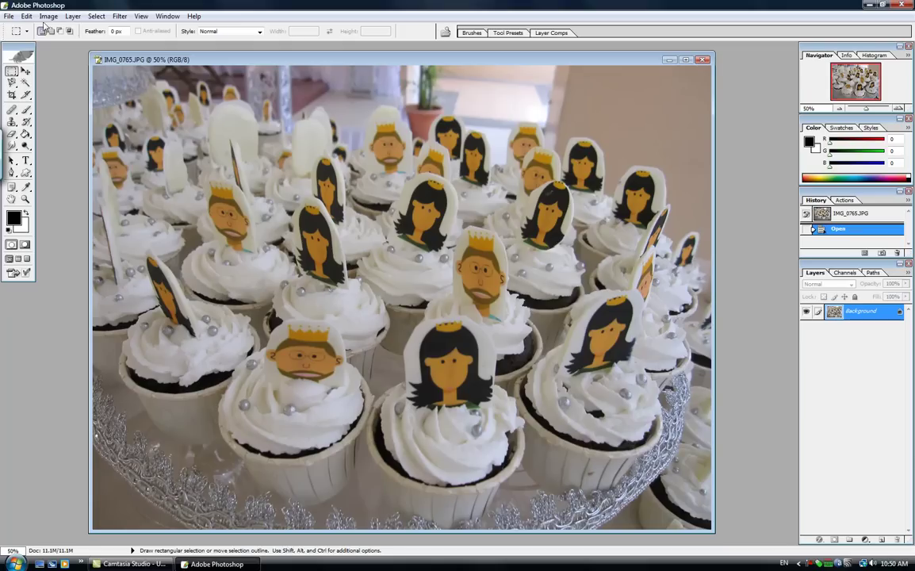
Step: Resize the image to 400 × 300 pixels with proportions constrained
{"action": "left_click", "coordinate": [46, 17]}
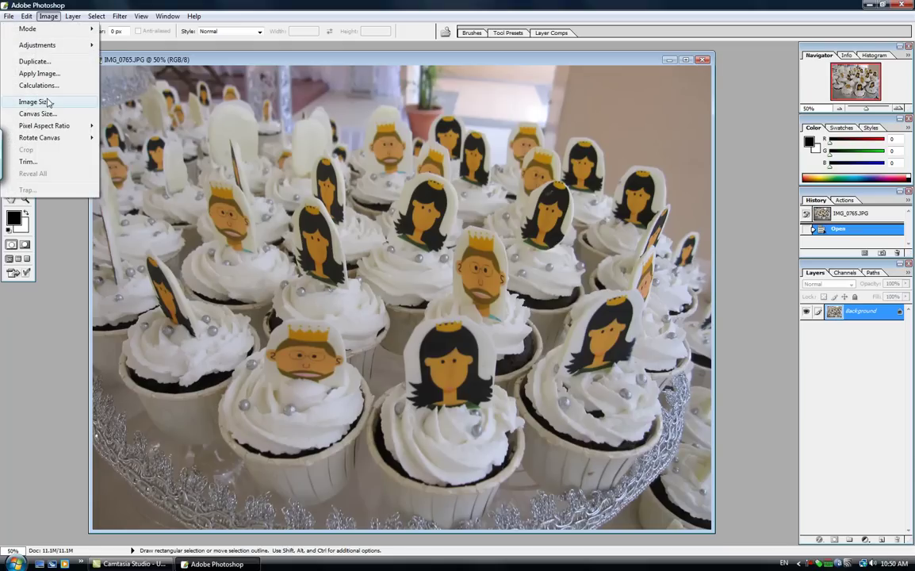
{"action": "left_click", "coordinate": [46, 101]}
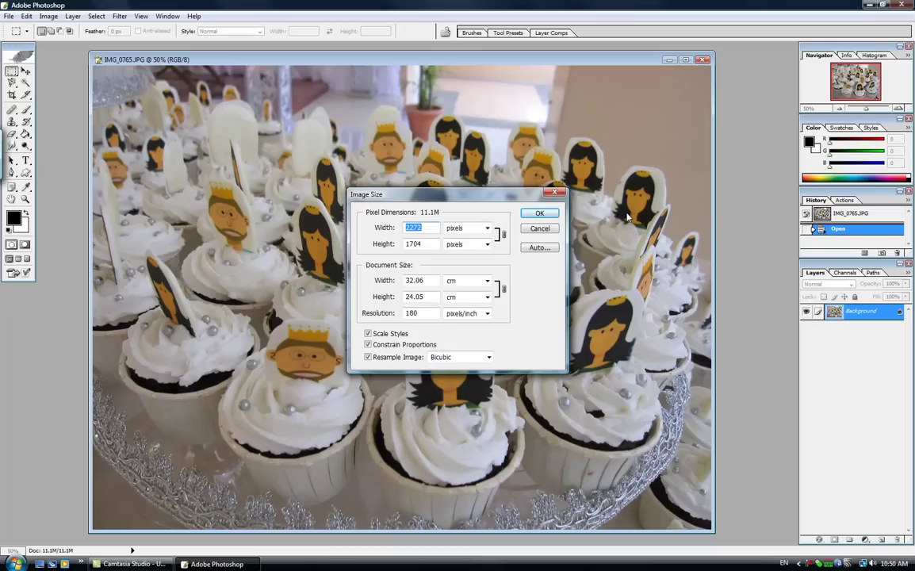
{"action": "type", "text": "4"}
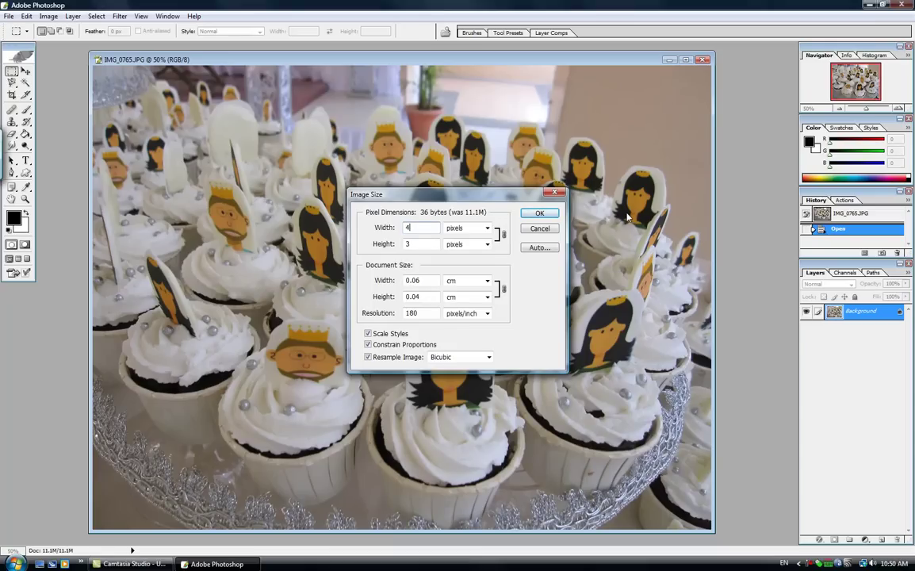
{"action": "type", "text": "00"}
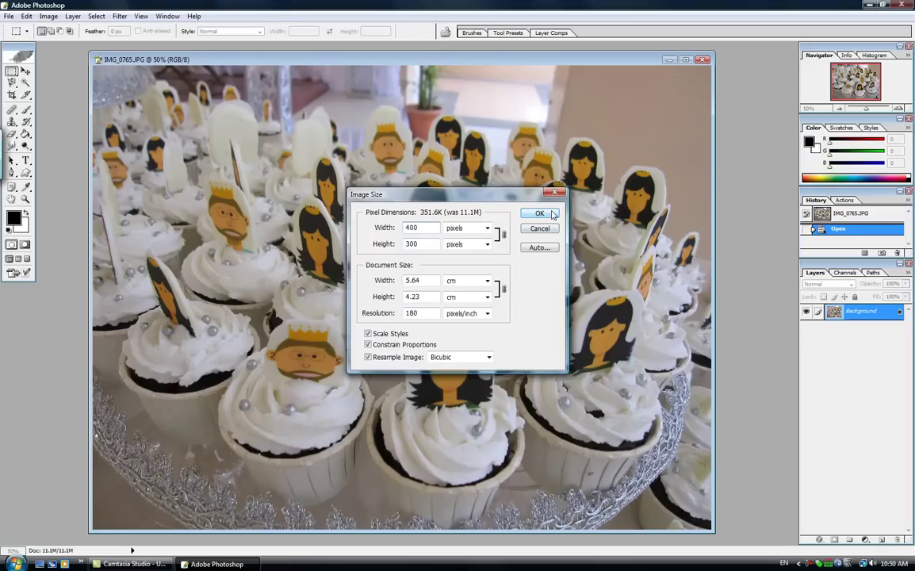
{"action": "left_click", "coordinate": [553, 214]}
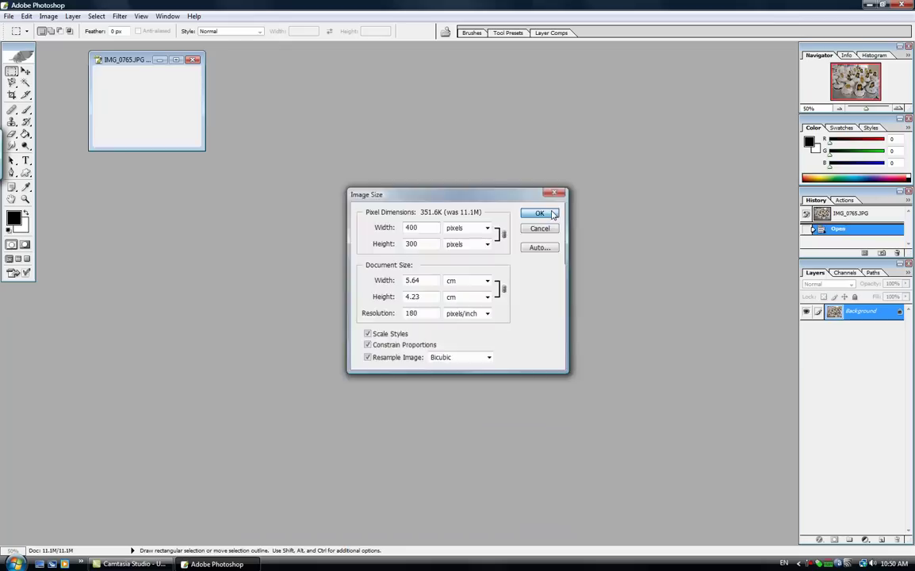
{"action": "left_click_drag", "start_coordinate": [124, 64], "coordinate": [197, 112]}
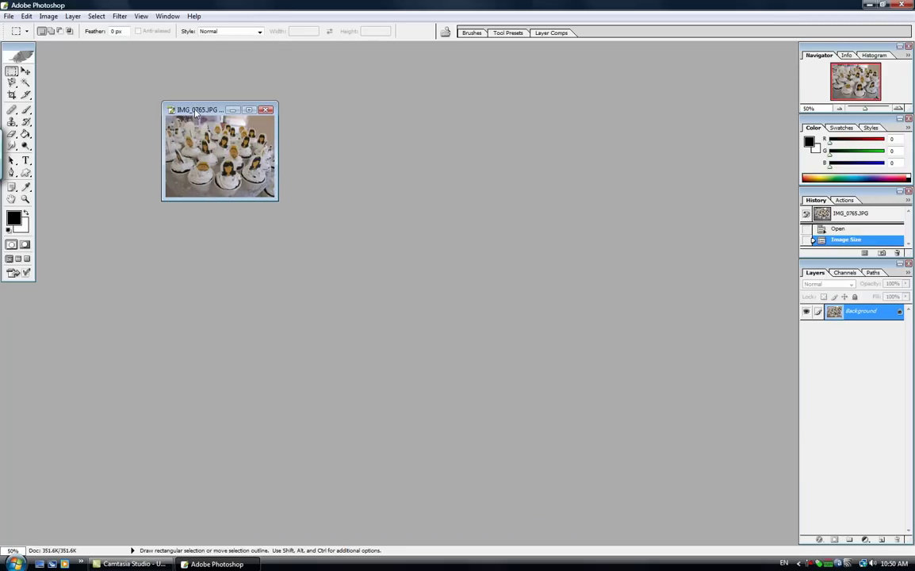
Step: Zoom the photo to 100% and fit the document window snugly around it
{"action": "left_click_drag", "start_coordinate": [278, 198], "coordinate": [572, 376]}
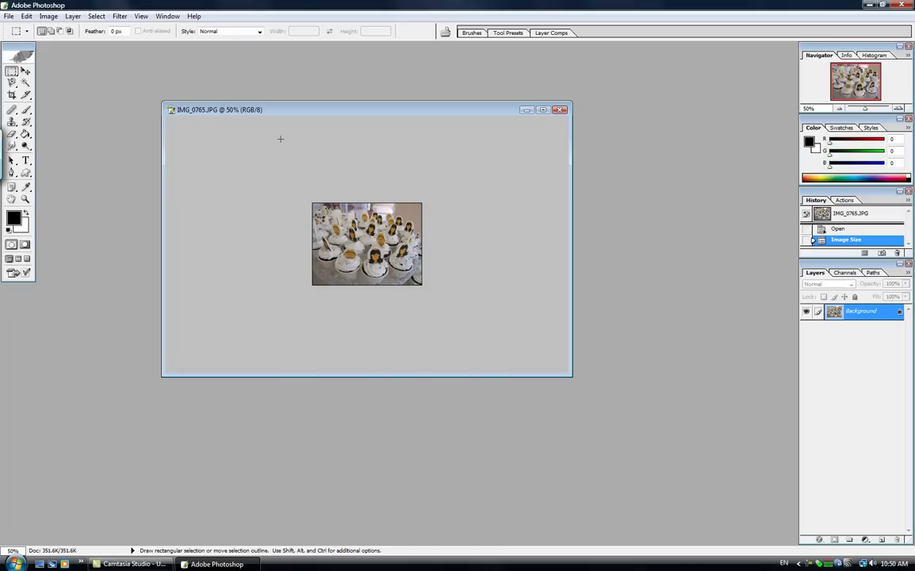
{"action": "key", "text": "z"}
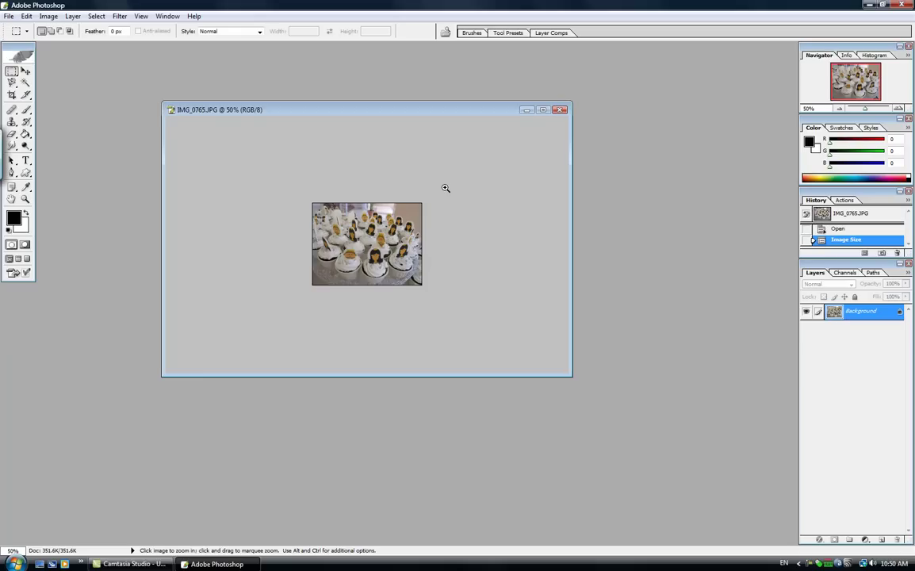
{"action": "left_click", "coordinate": [402, 228]}
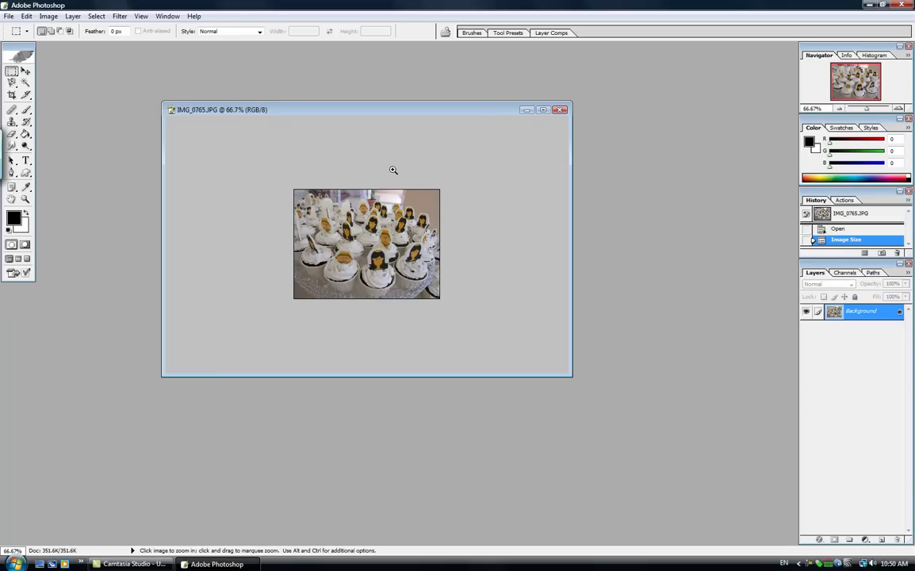
{"action": "left_click", "coordinate": [401, 216]}
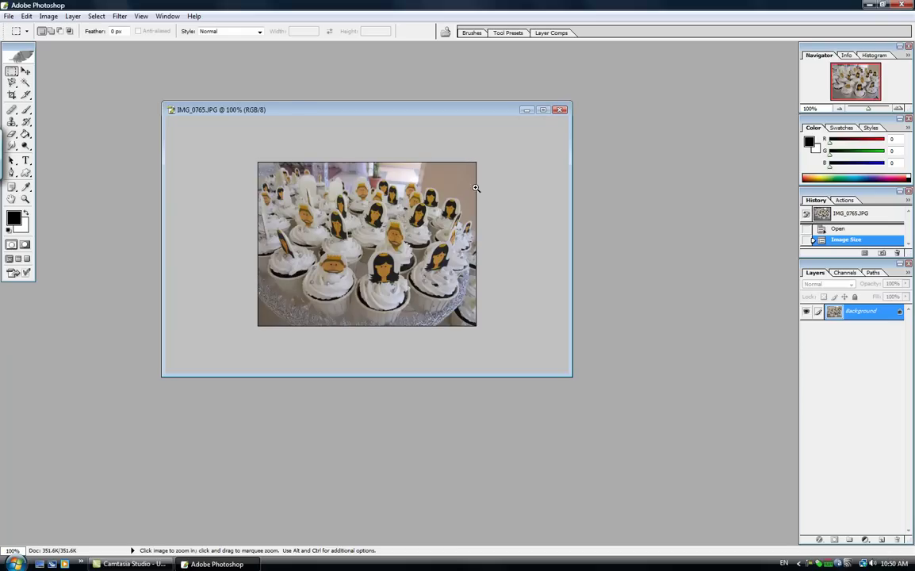
{"action": "key", "text": "ctrl+space"}
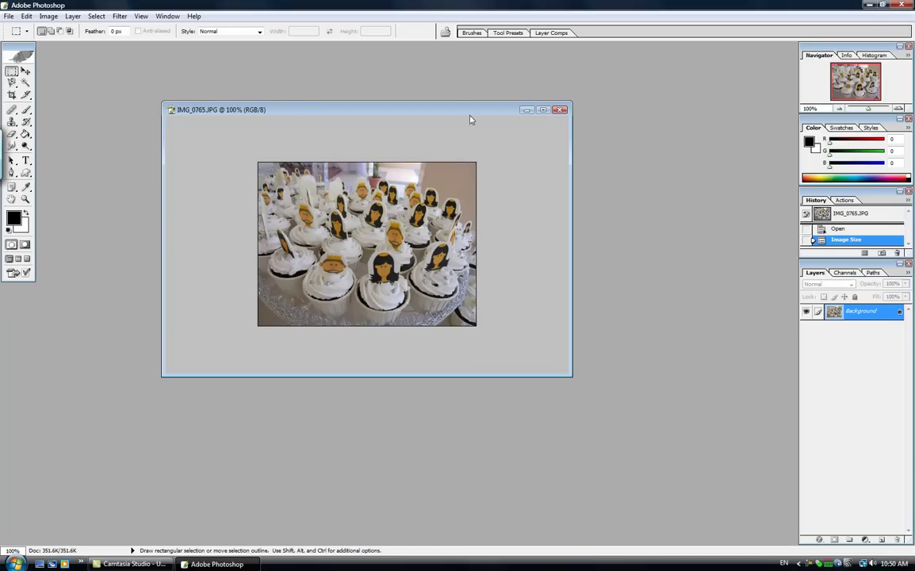
{"action": "left_click_drag", "start_coordinate": [471, 115], "coordinate": [483, 126]}
{"action": "left_click_drag", "start_coordinate": [581, 386], "coordinate": [469, 334]}
{"action": "left_click_drag", "start_coordinate": [269, 118], "coordinate": [288, 123]}
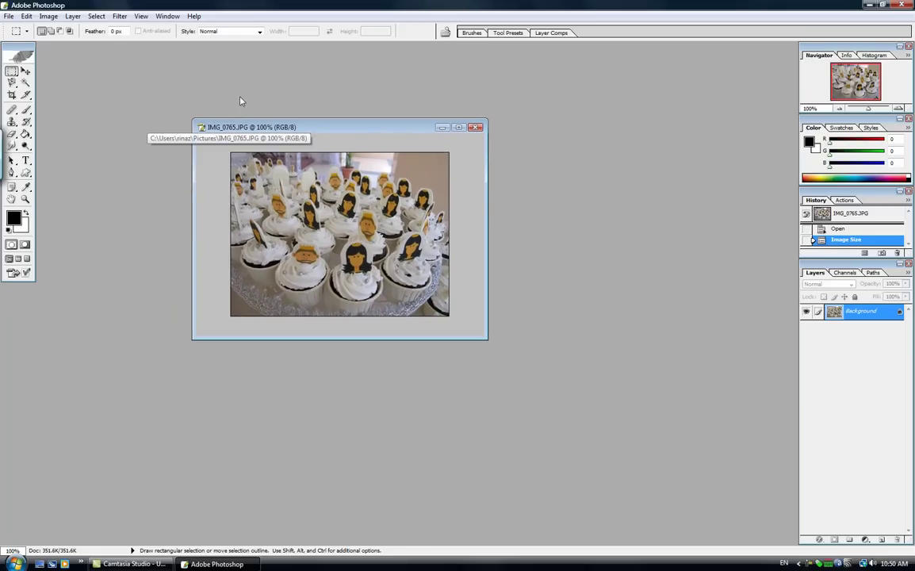
Step: Apply Auto Levels, Auto Contrast and Auto Color to the photo
{"action": "left_click", "coordinate": [48, 16]}
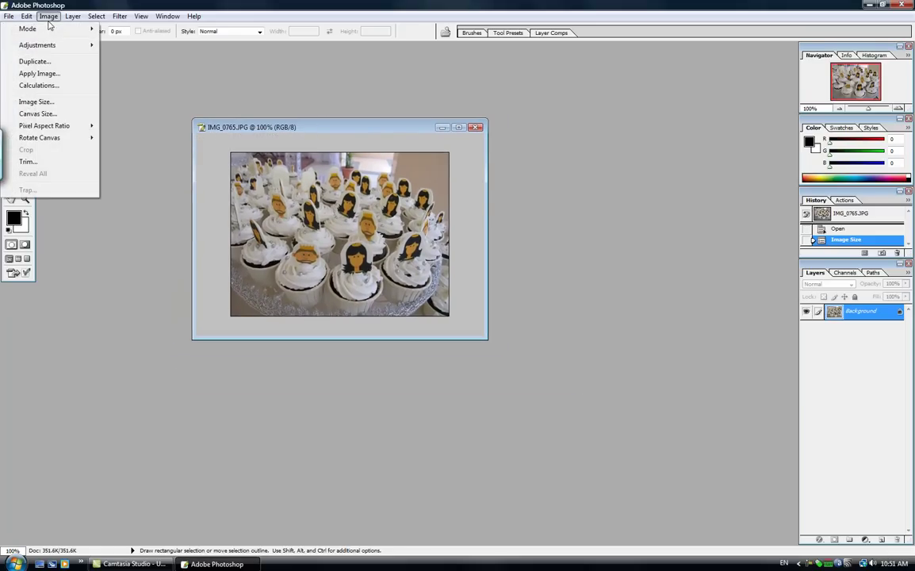
{"action": "mouse_move", "coordinate": [48, 46]}
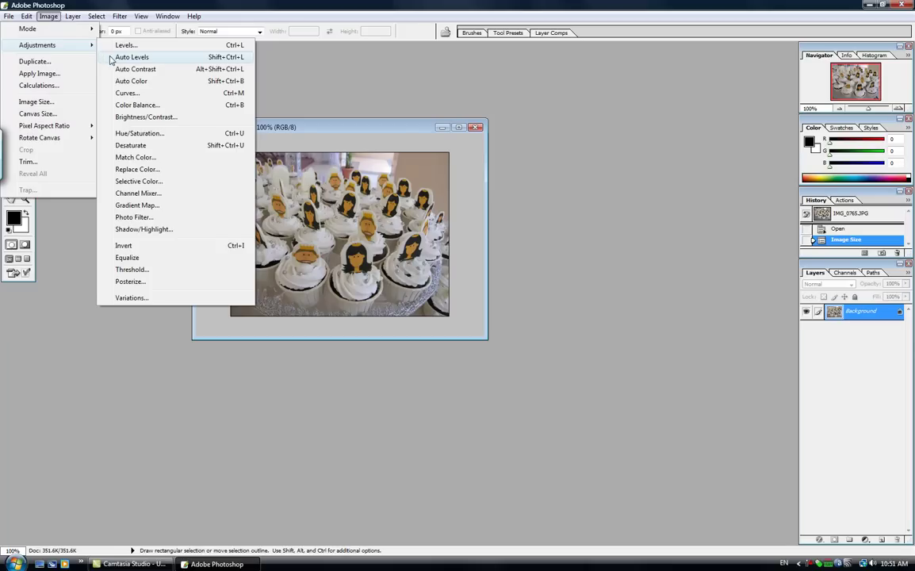
{"action": "left_click", "coordinate": [99, 55]}
{"action": "left_click", "coordinate": [47, 15]}
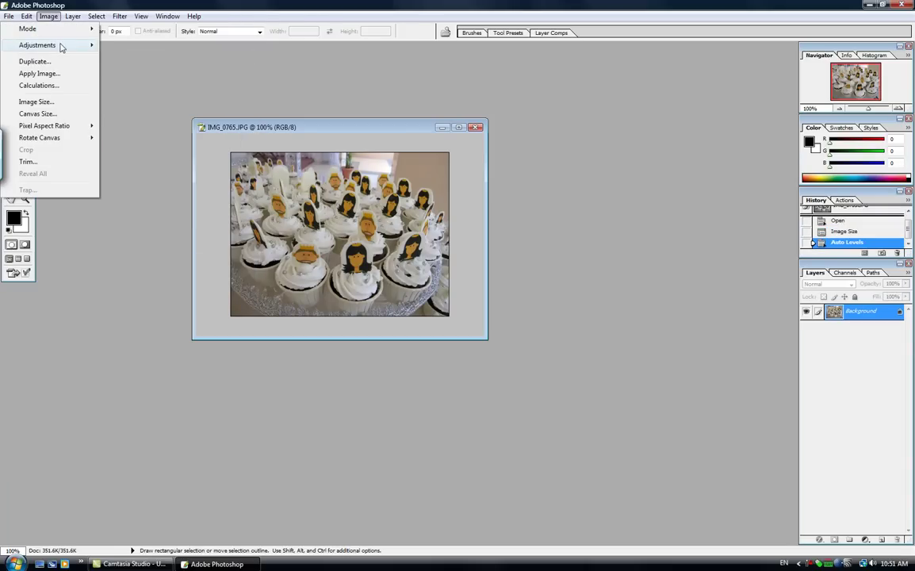
{"action": "mouse_move", "coordinate": [61, 45]}
{"action": "left_click", "coordinate": [120, 69]}
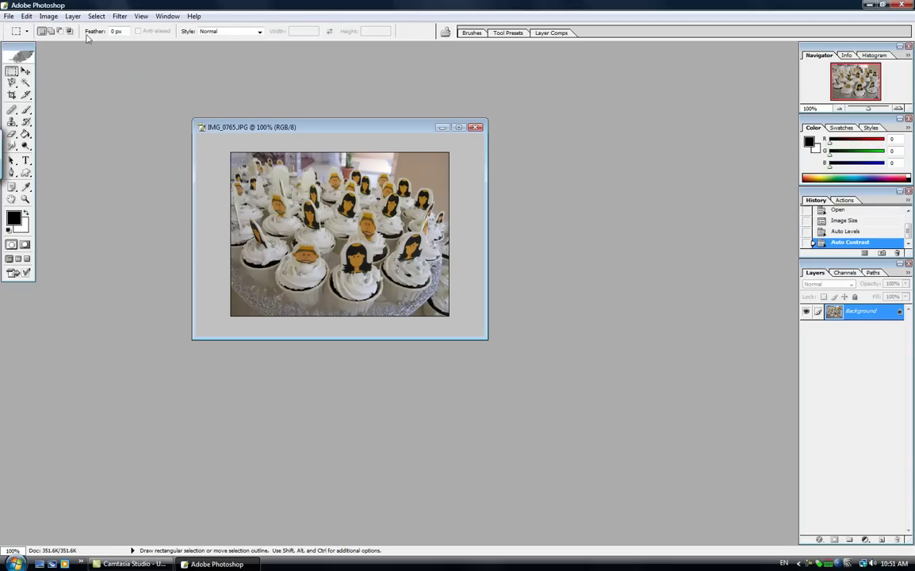
{"action": "left_click", "coordinate": [48, 15]}
{"action": "mouse_move", "coordinate": [63, 46]}
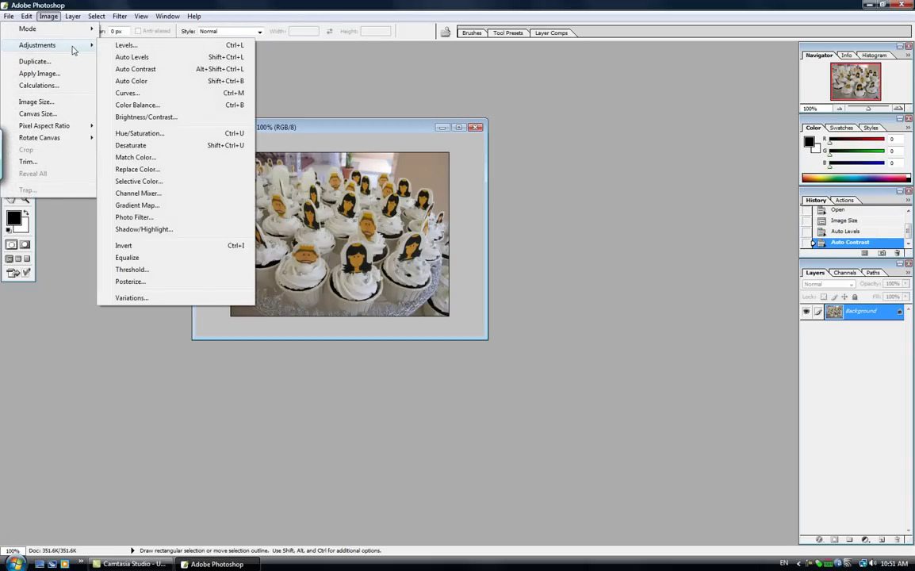
{"action": "left_click", "coordinate": [126, 82]}
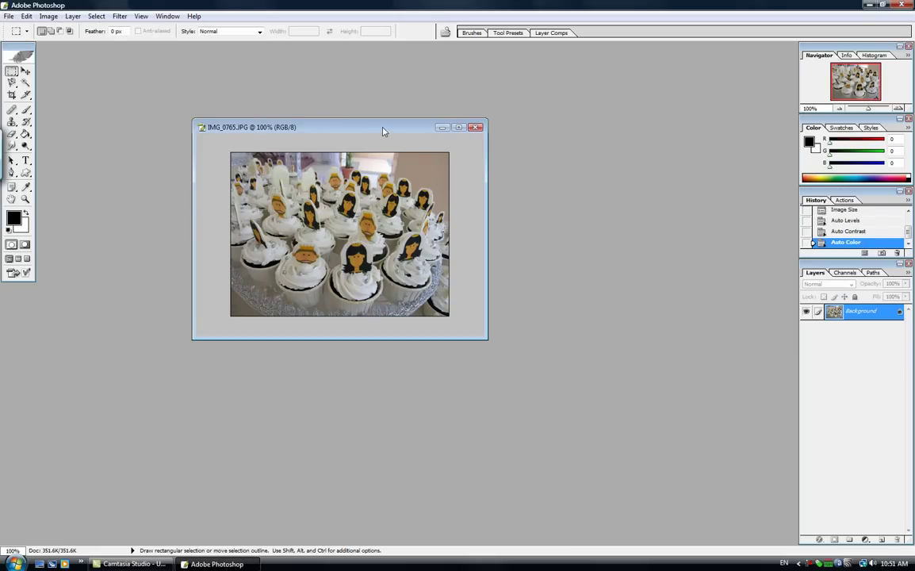
{"action": "left_click_drag", "start_coordinate": [383, 130], "coordinate": [428, 136]}
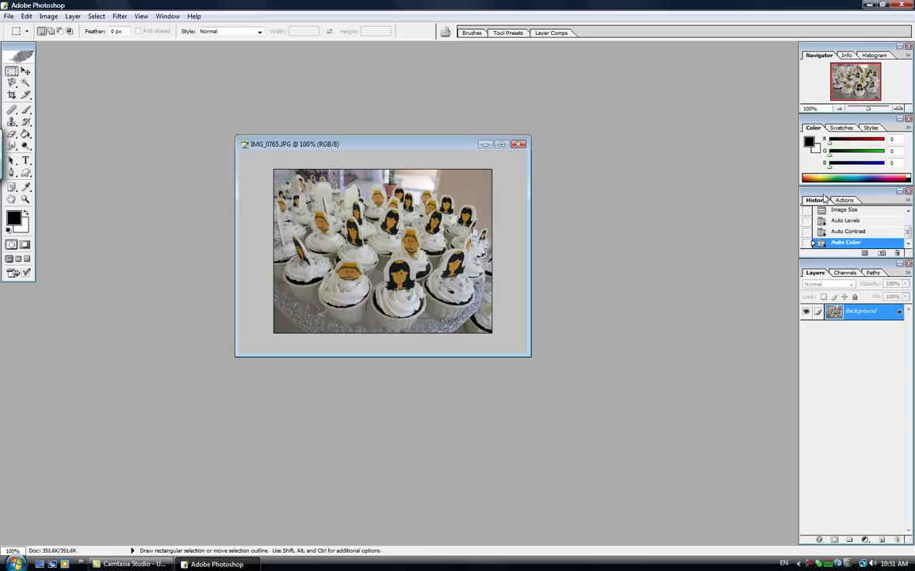
Step: Compare earlier History states, then return to the Auto Color state
{"action": "left_click", "coordinate": [842, 232]}
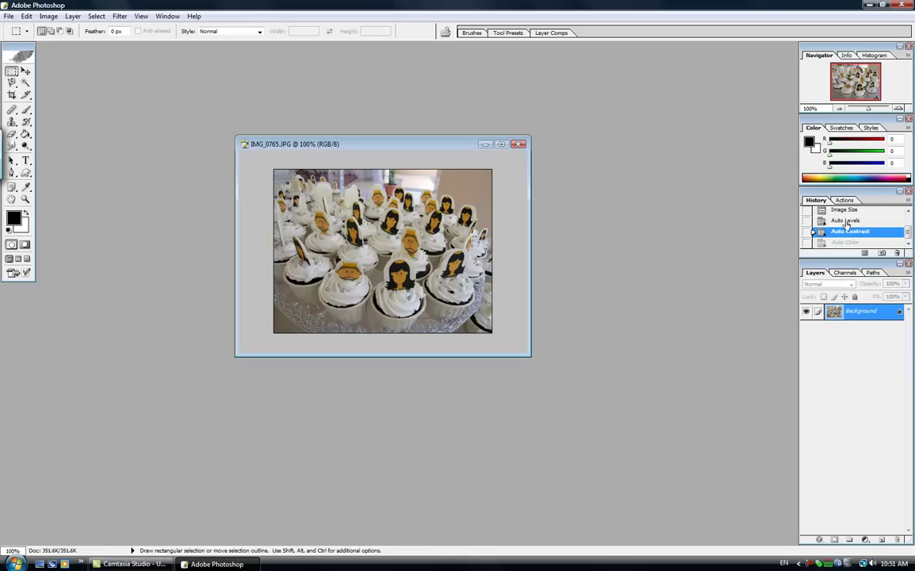
{"action": "left_click", "coordinate": [846, 221]}
{"action": "left_click", "coordinate": [850, 211]}
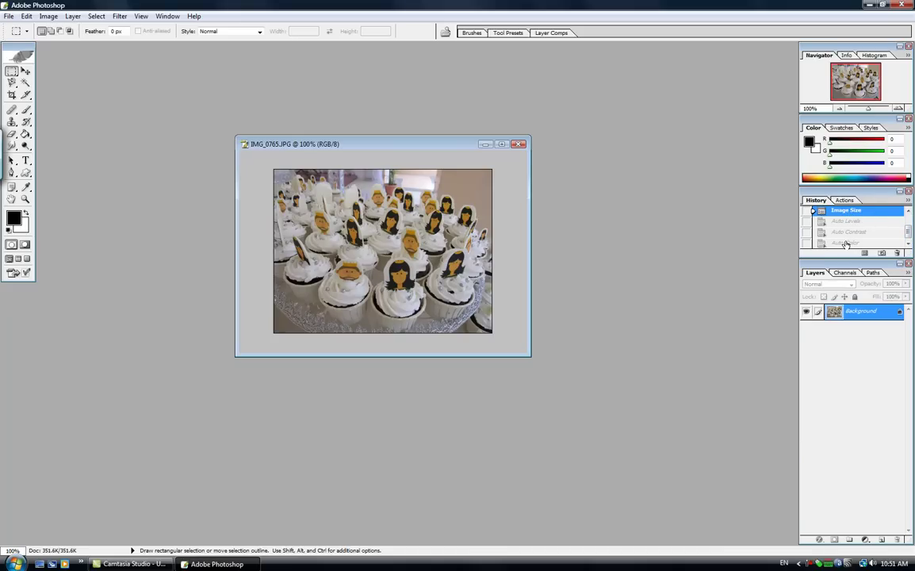
{"action": "left_click", "coordinate": [846, 243]}
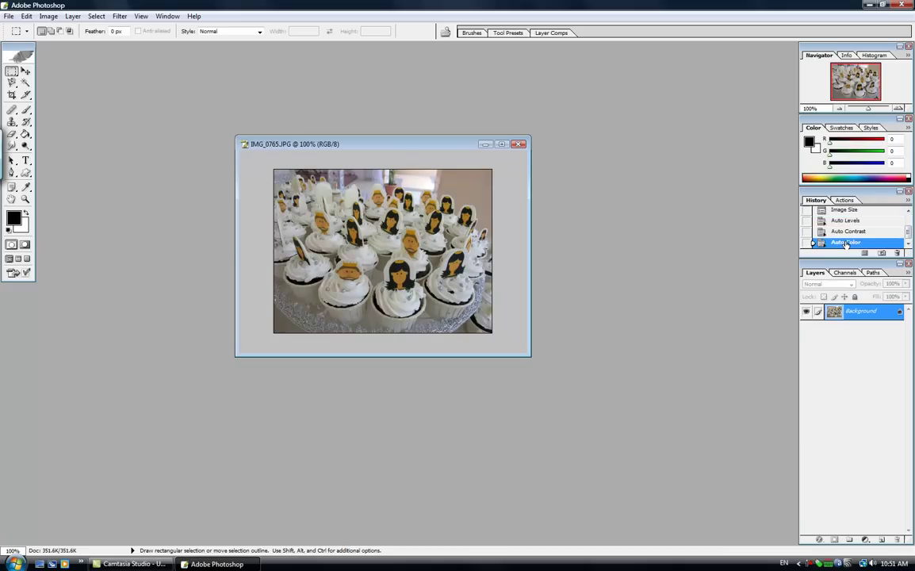
Step: Create an empty Layer 1 above the Background layer
{"action": "left_click", "coordinate": [882, 539]}
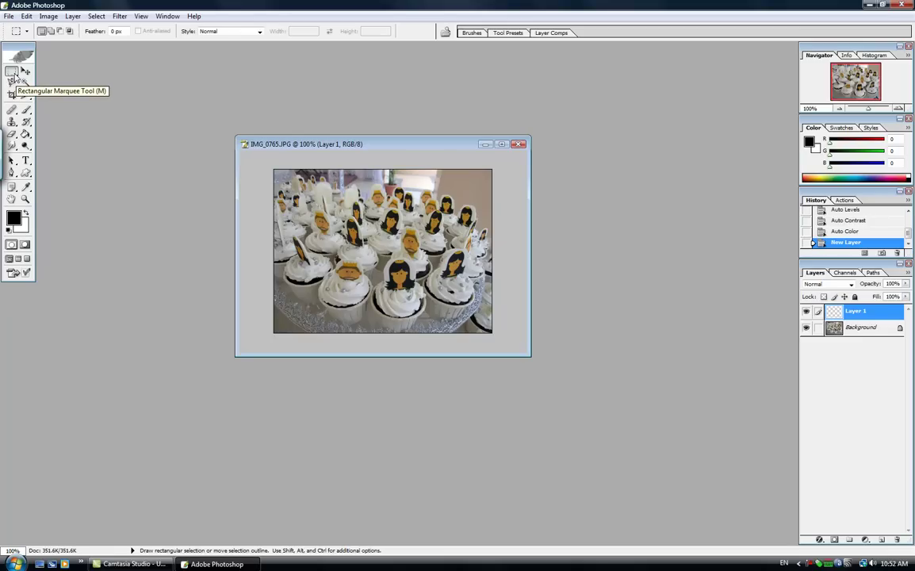
Step: Select a thin strip along the photo's bottom edge with the Rectangular Marquee
{"action": "left_click", "coordinate": [14, 74]}
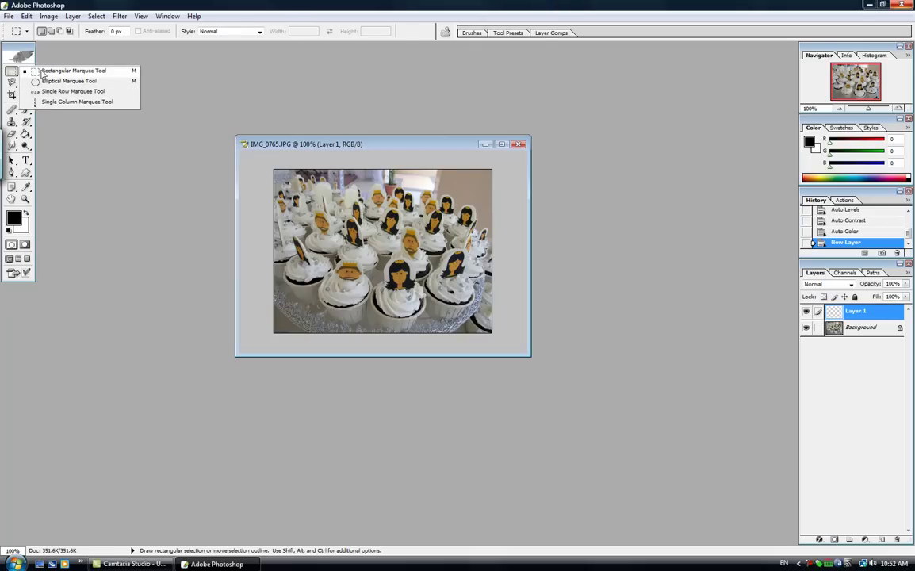
{"action": "left_click", "coordinate": [43, 73]}
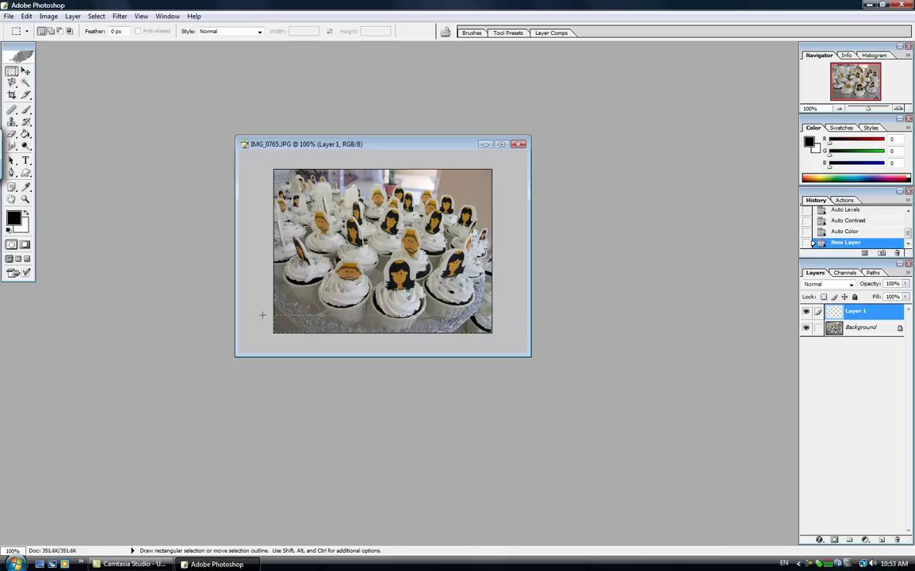
{"action": "left_click_drag", "start_coordinate": [261, 315], "coordinate": [492, 333]}
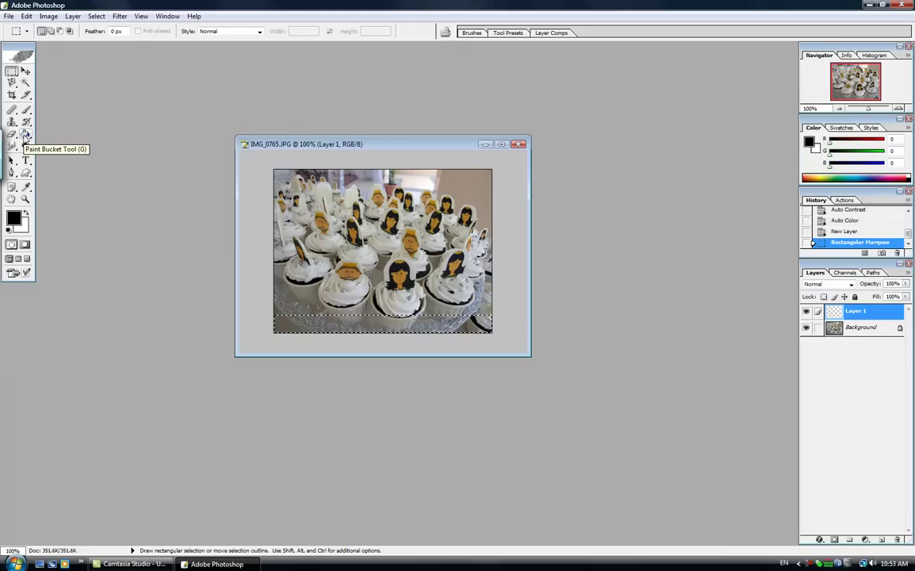
Step: Pick the Paint Bucket and set the foreground colour to white (FFFFFF)
{"action": "left_click", "coordinate": [25, 135]}
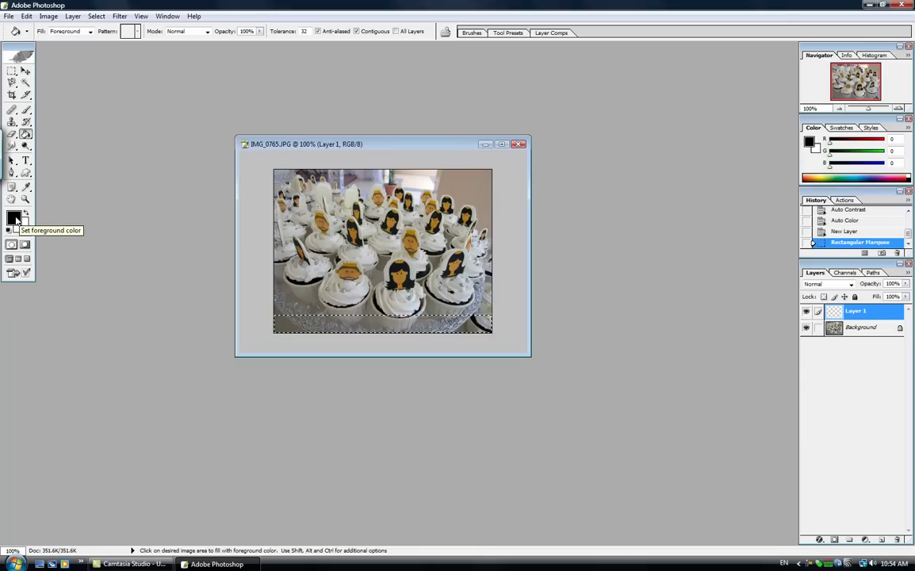
{"action": "left_click", "coordinate": [15, 218]}
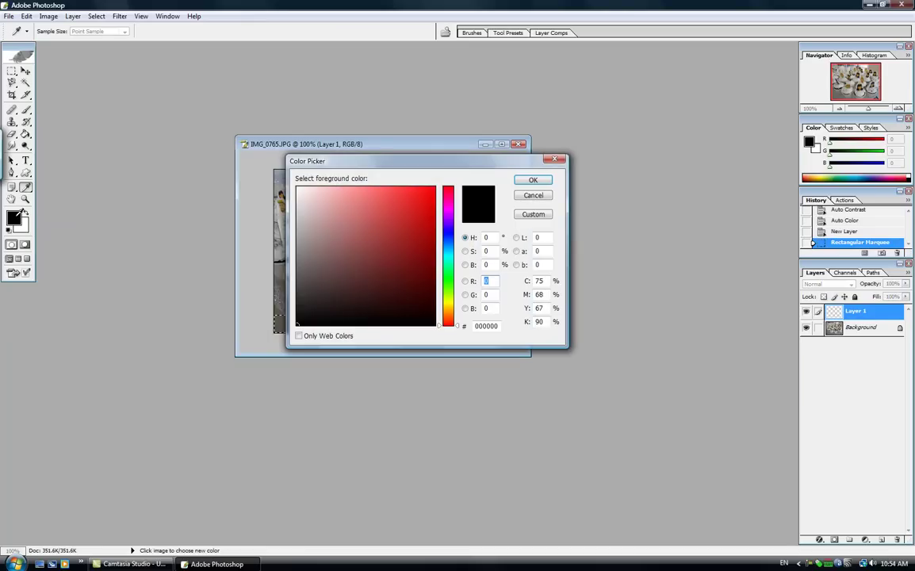
{"action": "left_click_drag", "start_coordinate": [362, 165], "coordinate": [359, 123]}
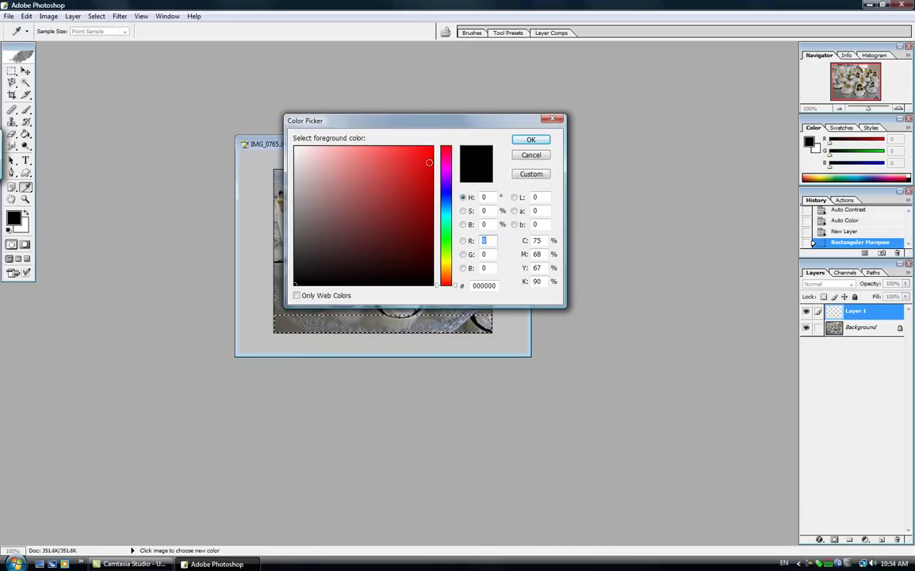
{"action": "left_click_drag", "start_coordinate": [457, 288], "coordinate": [451, 234]}
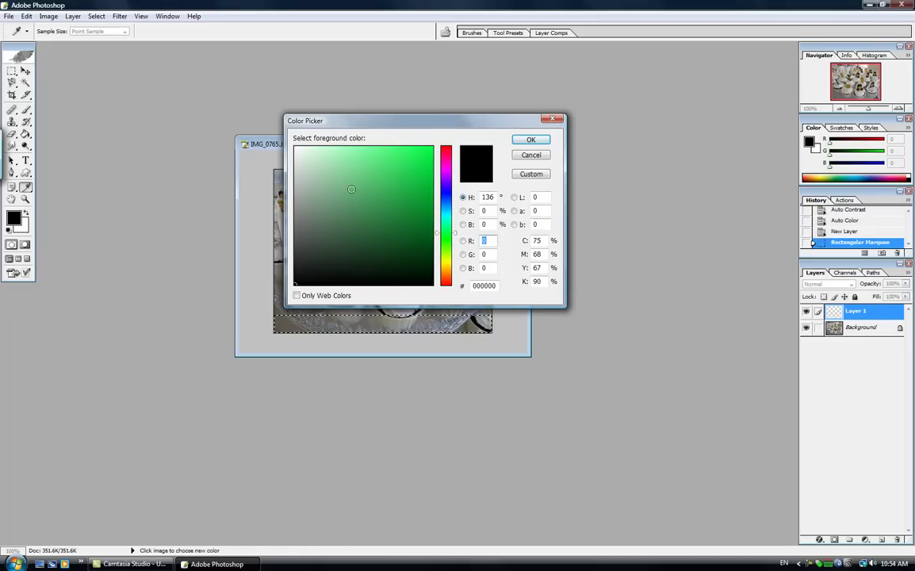
{"action": "left_click", "coordinate": [358, 172]}
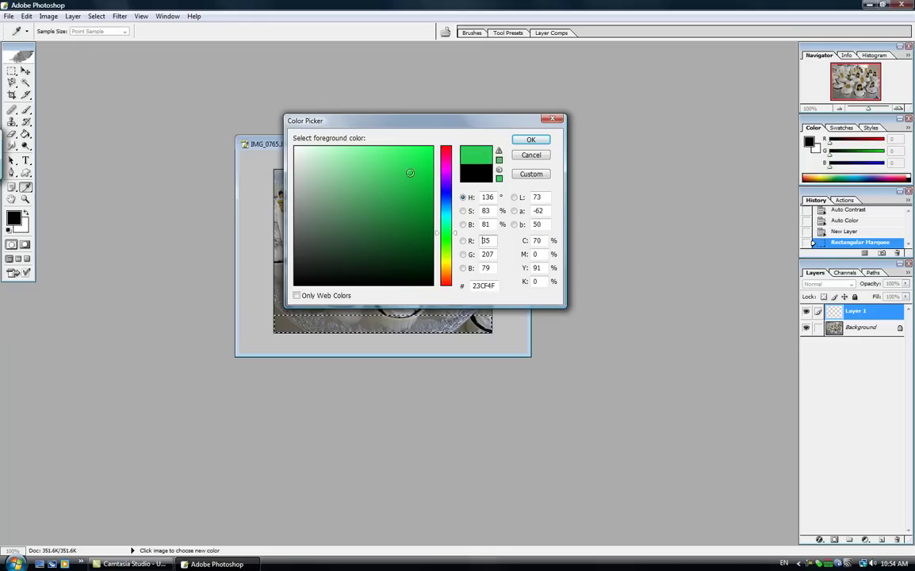
{"action": "left_click", "coordinate": [322, 224]}
{"action": "mouse_move", "coordinate": [322, 224]}
{"action": "left_mouse_down"}
{"action": "mouse_move", "coordinate": [401, 265]}
{"action": "mouse_move", "coordinate": [408, 198]}
{"action": "left_mouse_up"}
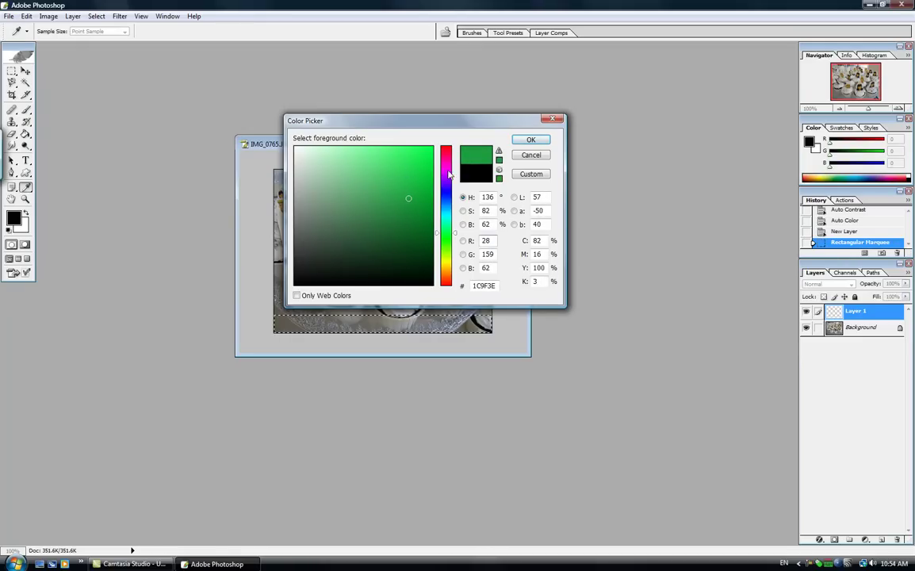
{"action": "left_click", "coordinate": [294, 147]}
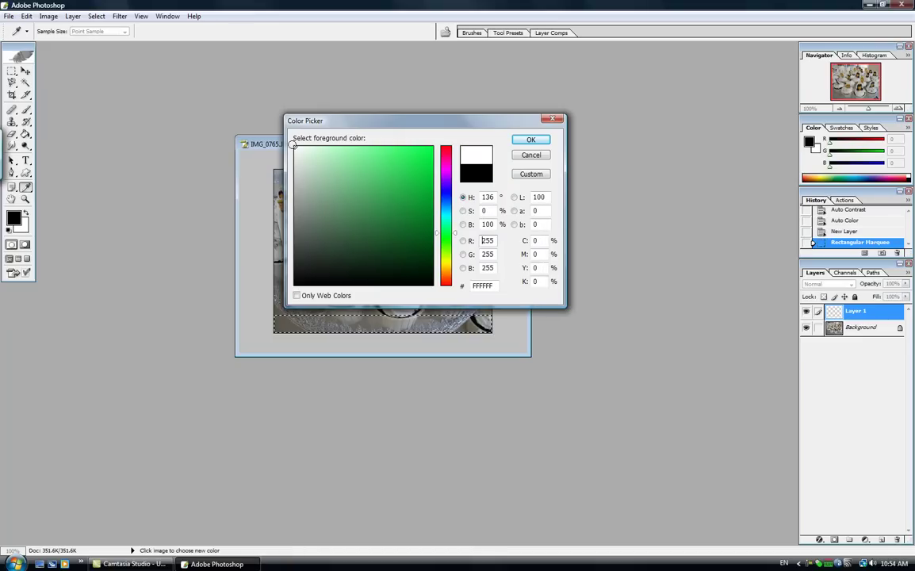
{"action": "left_click", "coordinate": [530, 140]}
{"action": "key", "text": "g"}
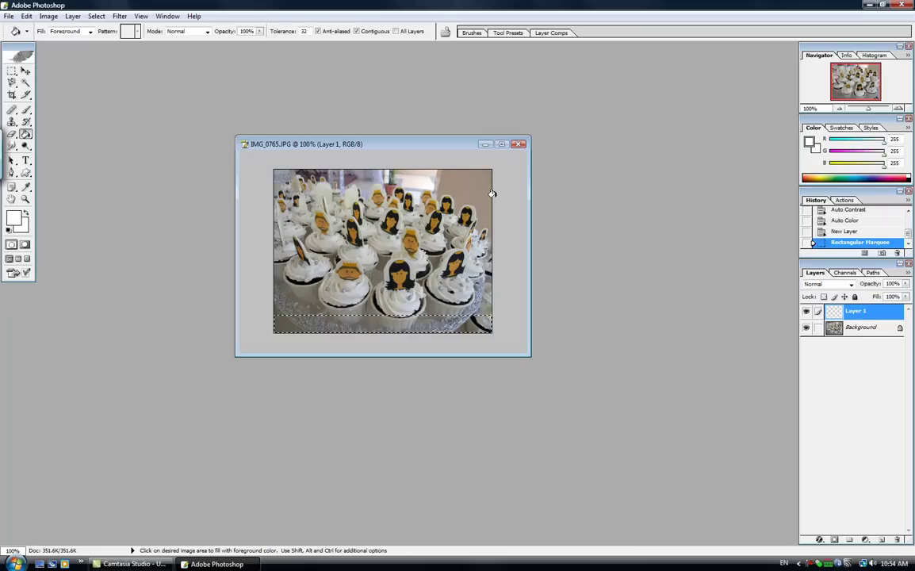
Step: Paint-bucket the selected strip white and set Layer 1 opacity to 50%
{"action": "left_click", "coordinate": [429, 319]}
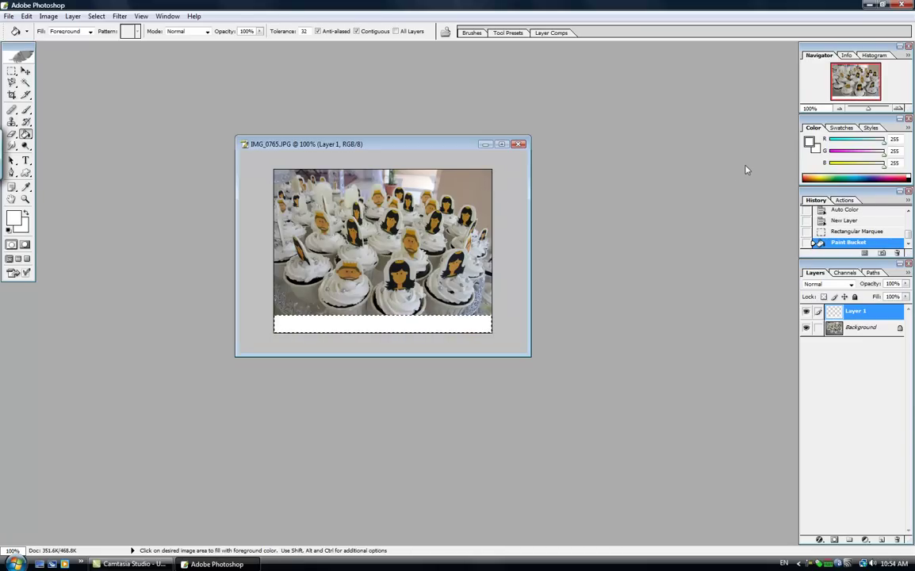
{"action": "left_click", "coordinate": [889, 283]}
{"action": "type", "text": "50"}
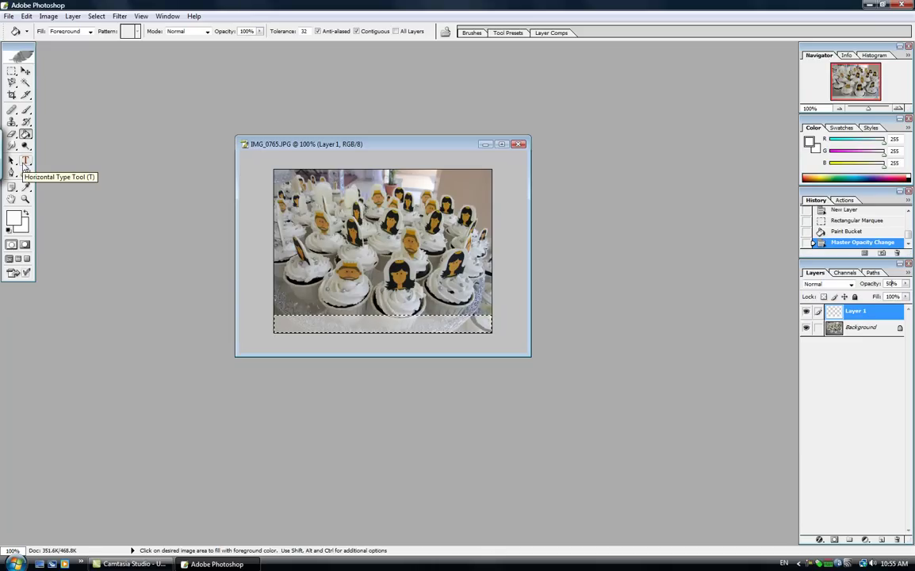
Step: Set up the Type tool with Futura Lt Regular at 18 pt and black (000000) text colour
{"action": "left_click", "coordinate": [25, 163]}
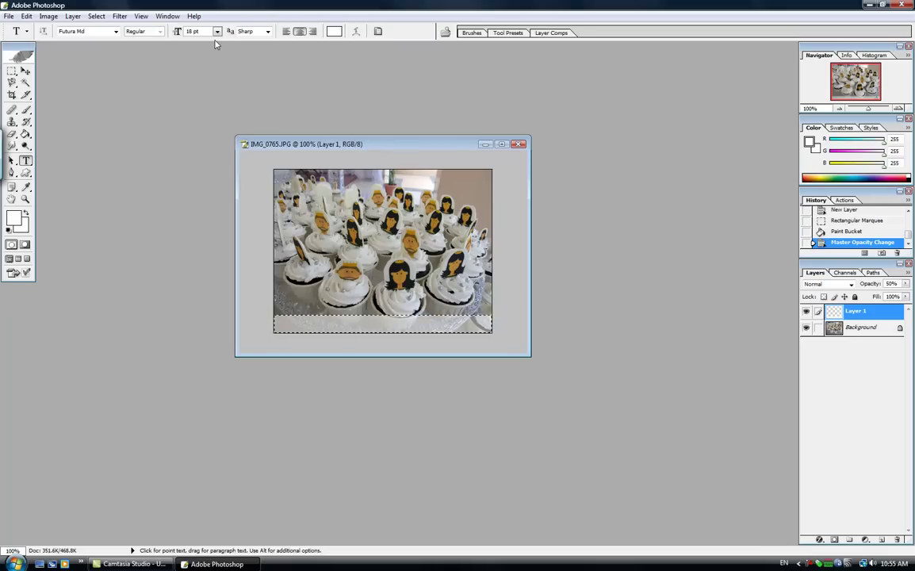
{"action": "left_click", "coordinate": [116, 32]}
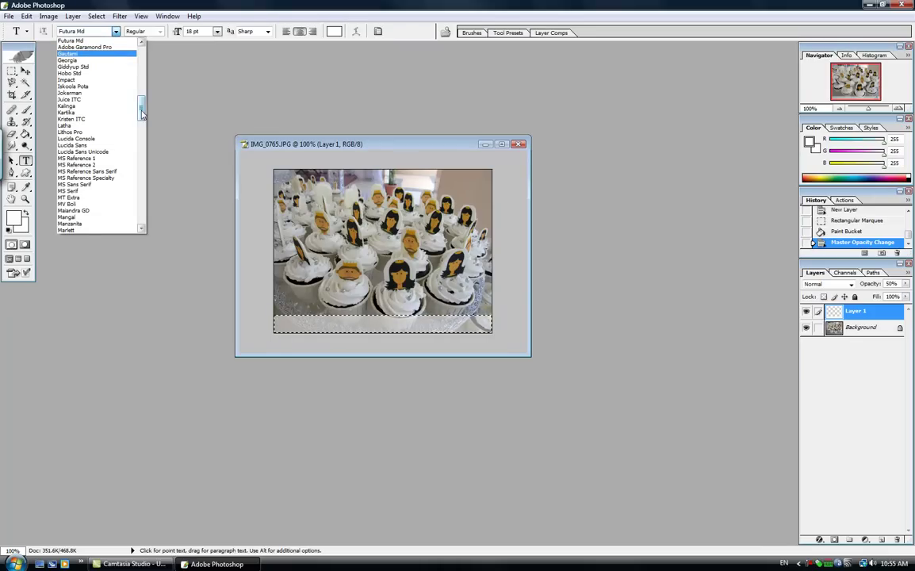
{"action": "scroll", "coordinate": [142, 106], "scroll_direction": "up", "scroll_amount": 3}
{"action": "scroll", "coordinate": [142, 105], "scroll_direction": "up", "scroll_amount": 5}
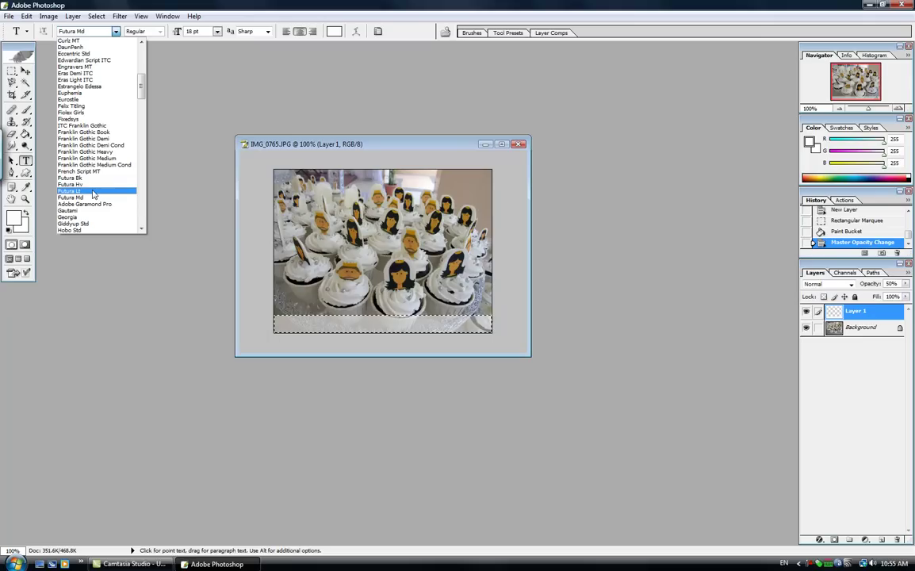
{"action": "left_click", "coordinate": [93, 193]}
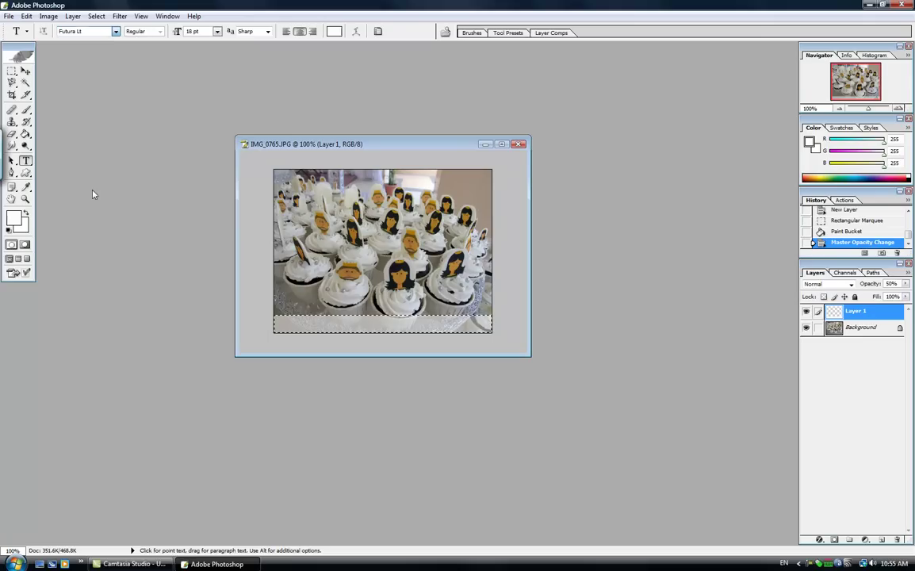
{"action": "left_click", "coordinate": [216, 32]}
{"action": "left_click", "coordinate": [216, 33]}
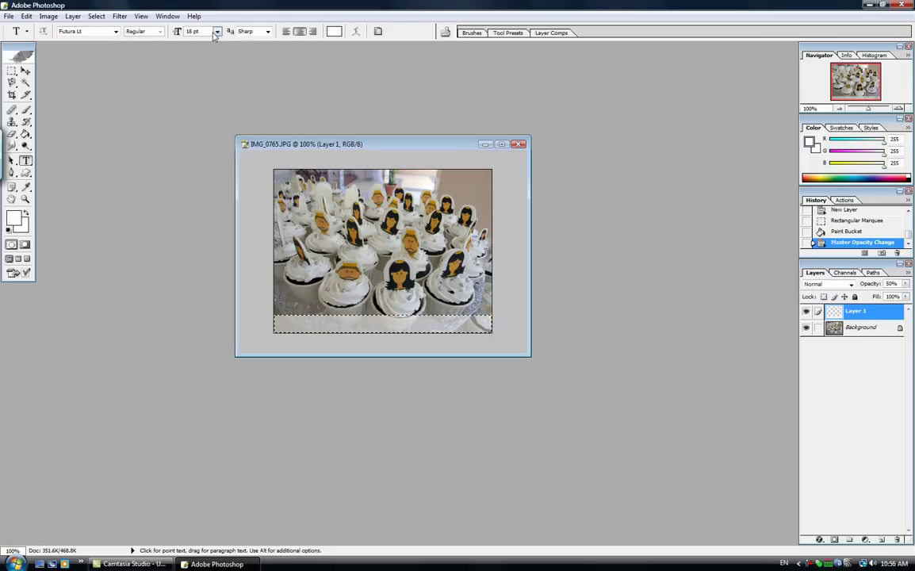
{"action": "left_click", "coordinate": [333, 32]}
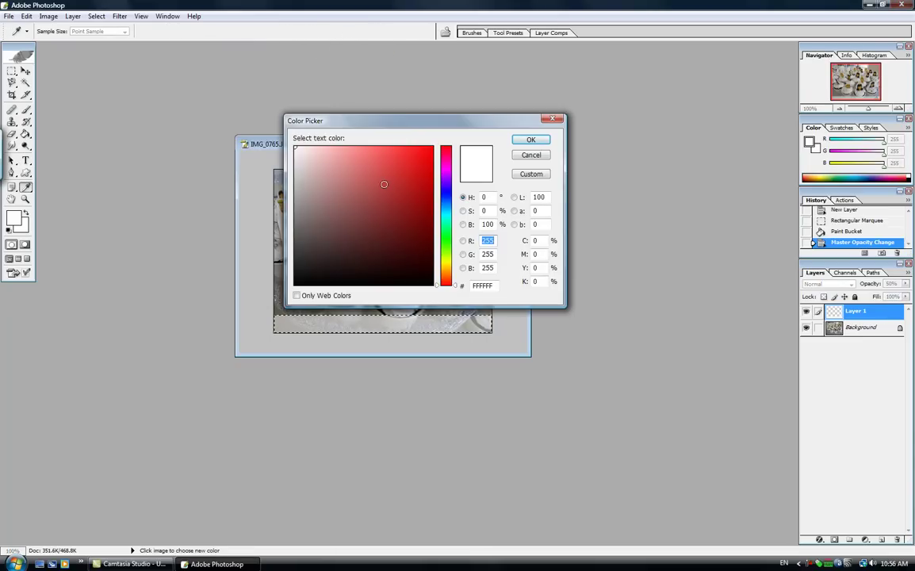
{"action": "mouse_move", "coordinate": [334, 194]}
{"action": "left_mouse_down"}
{"action": "mouse_move", "coordinate": [367, 236]}
{"action": "mouse_move", "coordinate": [434, 287]}
{"action": "left_mouse_up"}
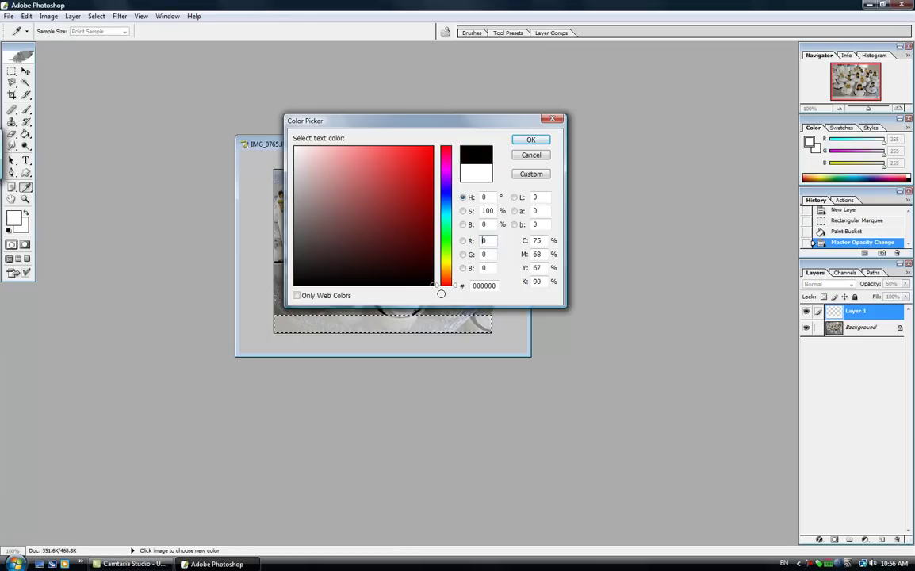
{"action": "left_click", "coordinate": [537, 143]}
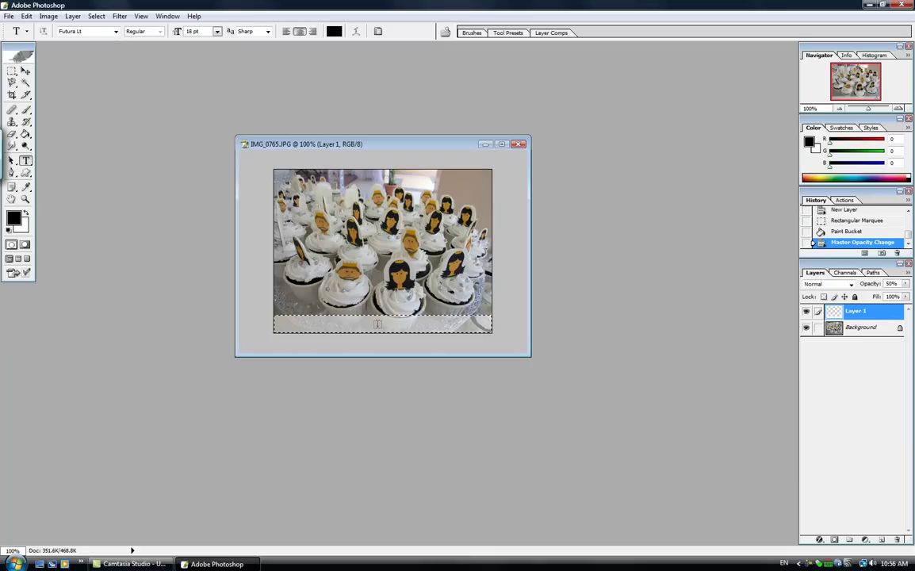
Step: Type 'I can has cupcakes?' on the bottom band and nudge it slightly right and down
{"action": "left_click", "coordinate": [378, 324]}
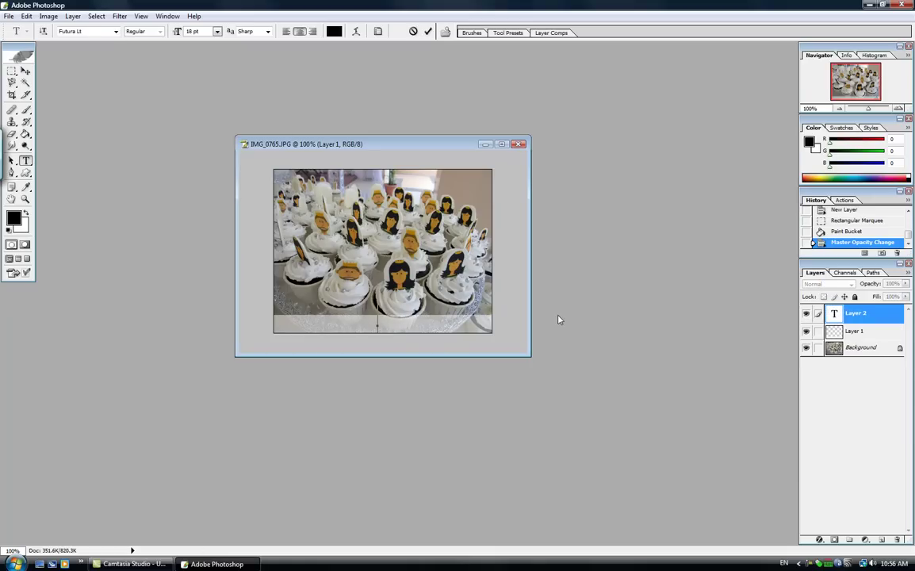
{"action": "type", "text": "I can has"}
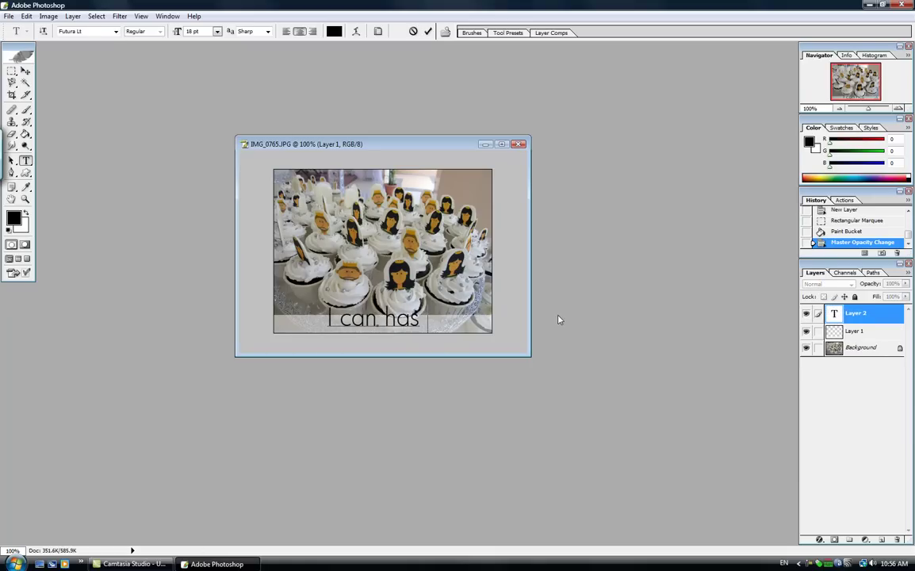
{"action": "type", "text": " cupcakes"}
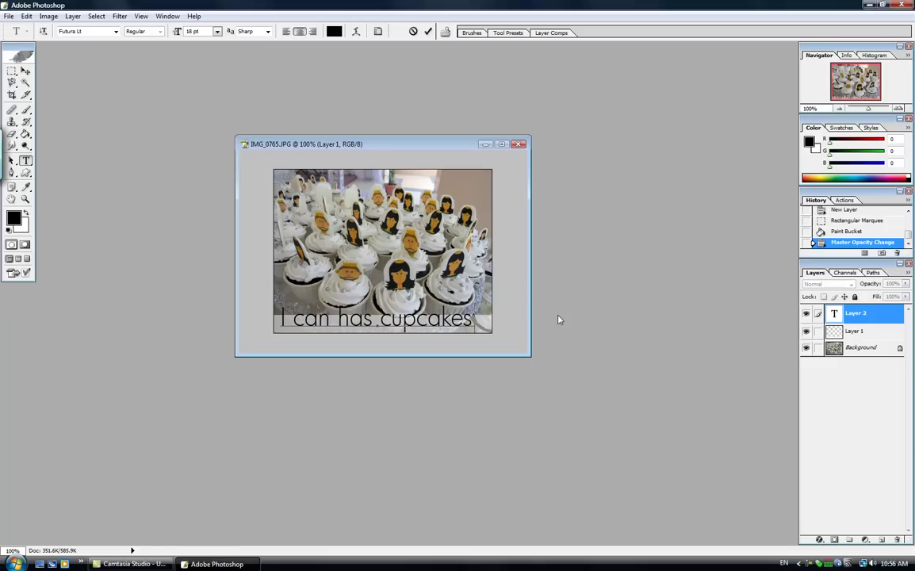
{"action": "type", "text": "?"}
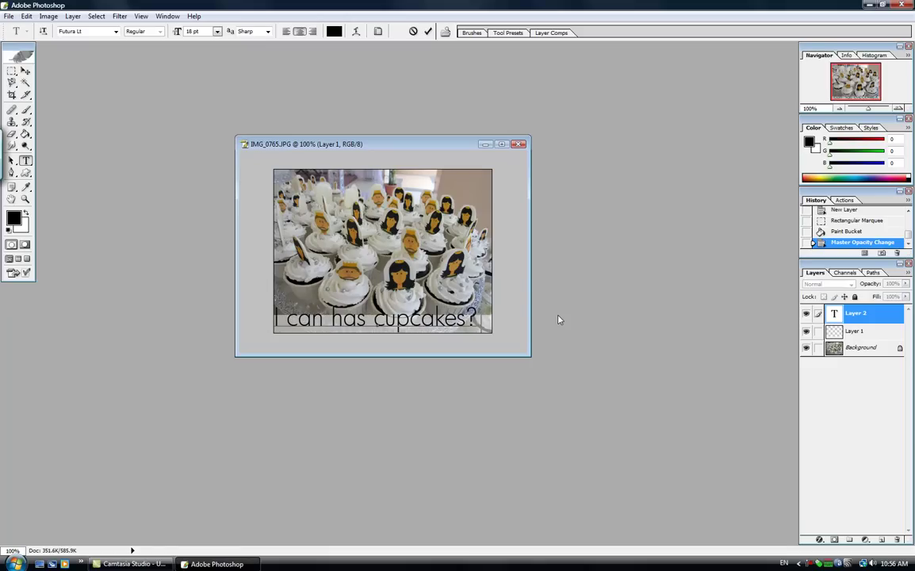
{"action": "left_click", "coordinate": [25, 73]}
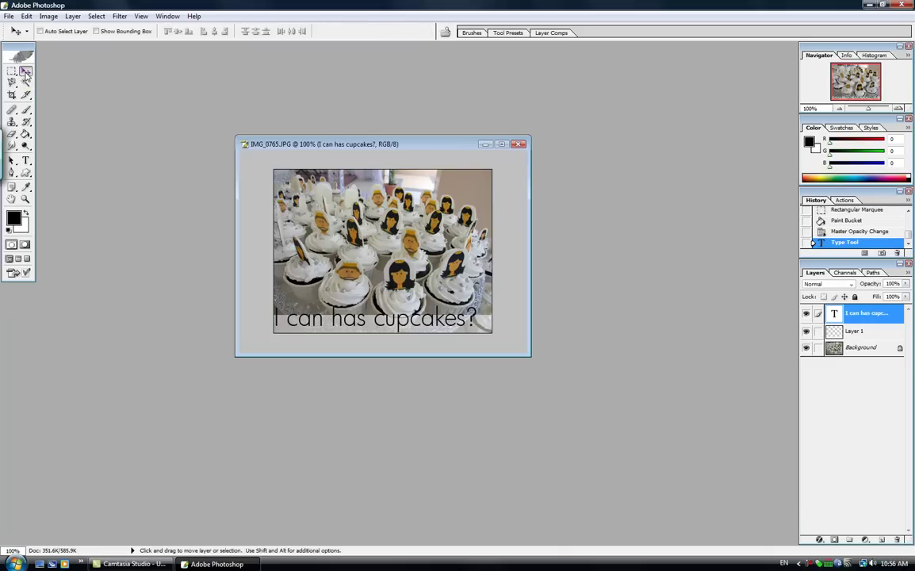
{"action": "left_click_drag", "start_coordinate": [400, 324], "coordinate": [407, 327]}
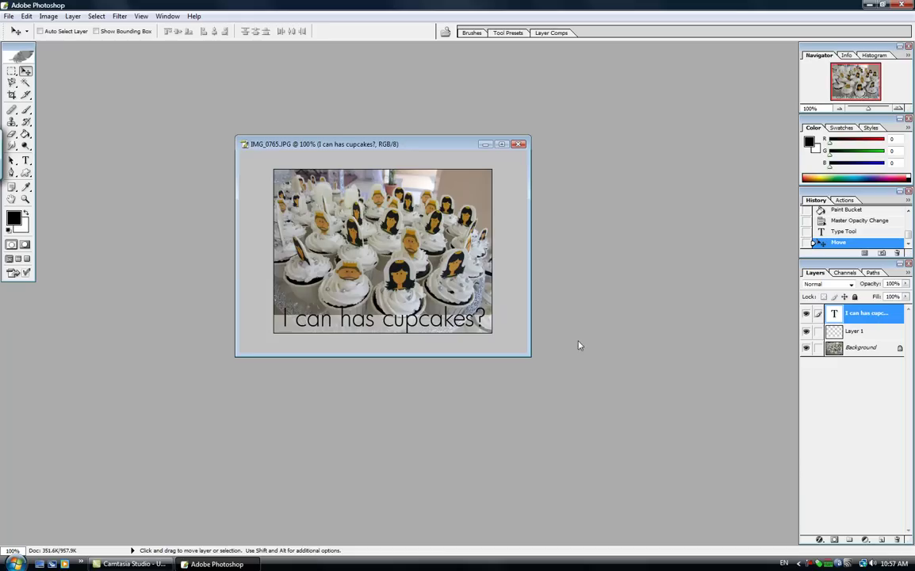
Step: Rename the caption's text layer and open its Blending Options, moving the dialog lower left
{"action": "double_click", "coordinate": [880, 317]}
{"action": "key", "text": "Return"}
{"action": "right_click", "coordinate": [880, 320]}
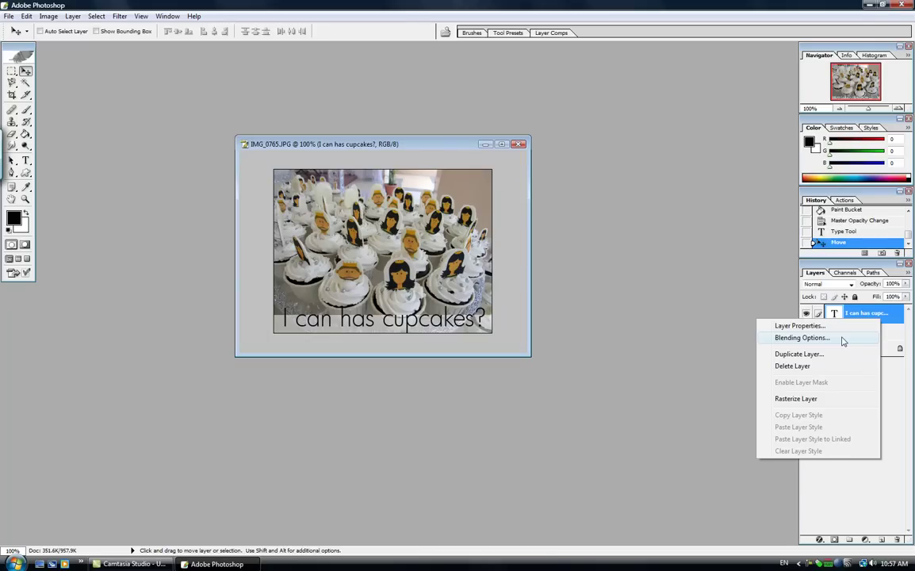
{"action": "left_click", "coordinate": [809, 339]}
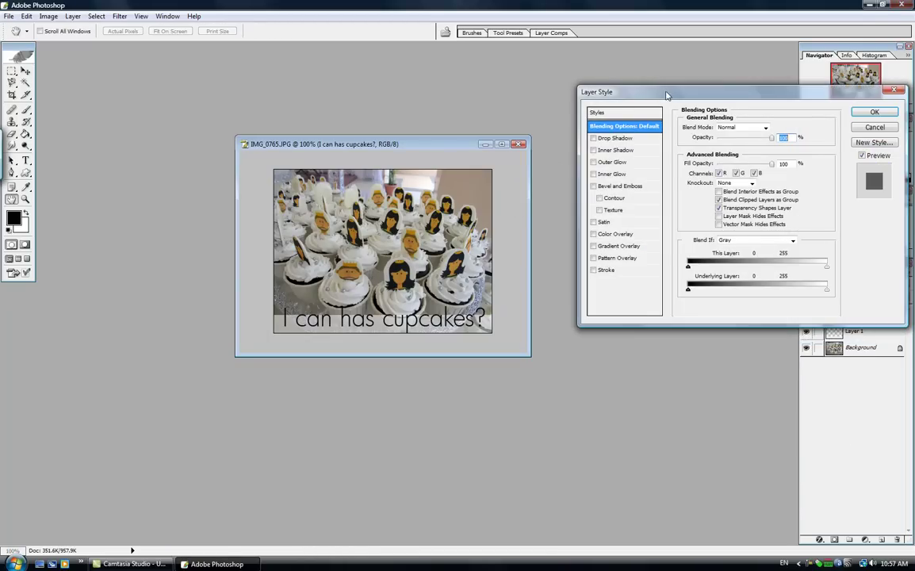
{"action": "left_click_drag", "start_coordinate": [602, 91], "coordinate": [601, 189]}
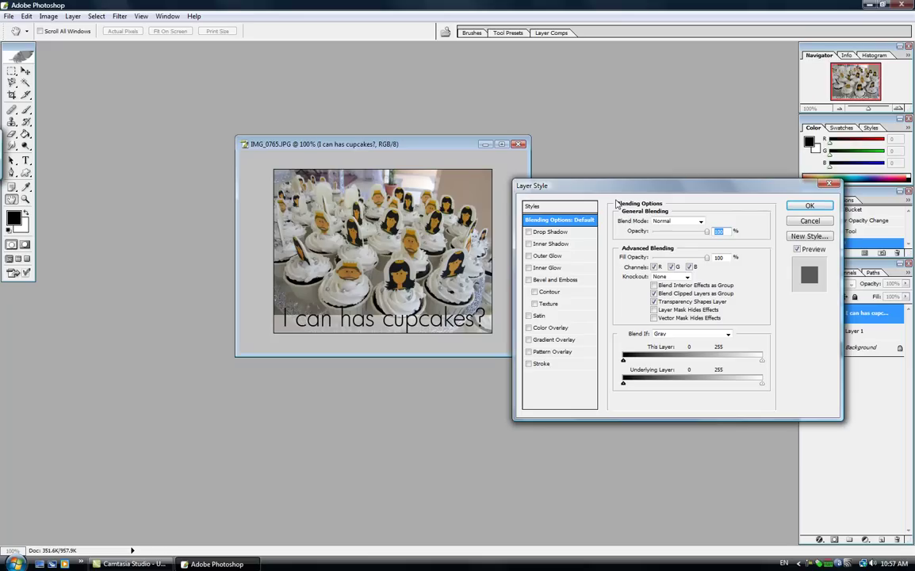
Step: Try a green 1 px stroke around the caption
{"action": "left_click", "coordinate": [529, 365]}
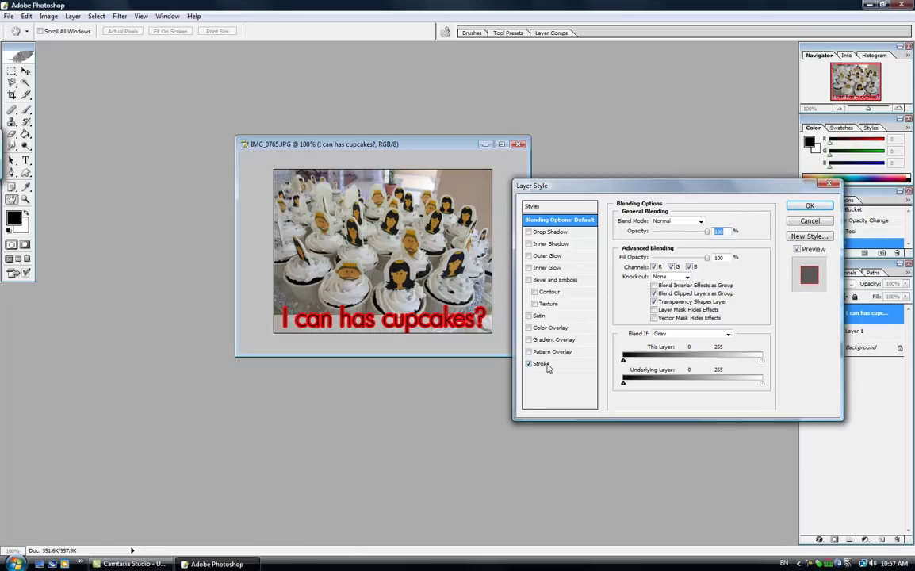
{"action": "left_click", "coordinate": [543, 364]}
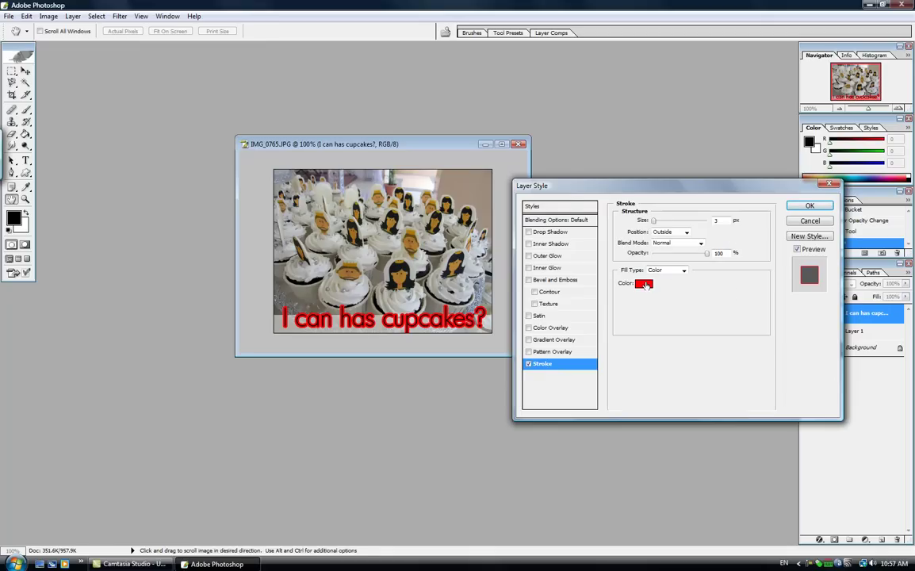
{"action": "left_click", "coordinate": [644, 286]}
{"action": "left_click_drag", "start_coordinate": [446, 258], "coordinate": [446, 249]}
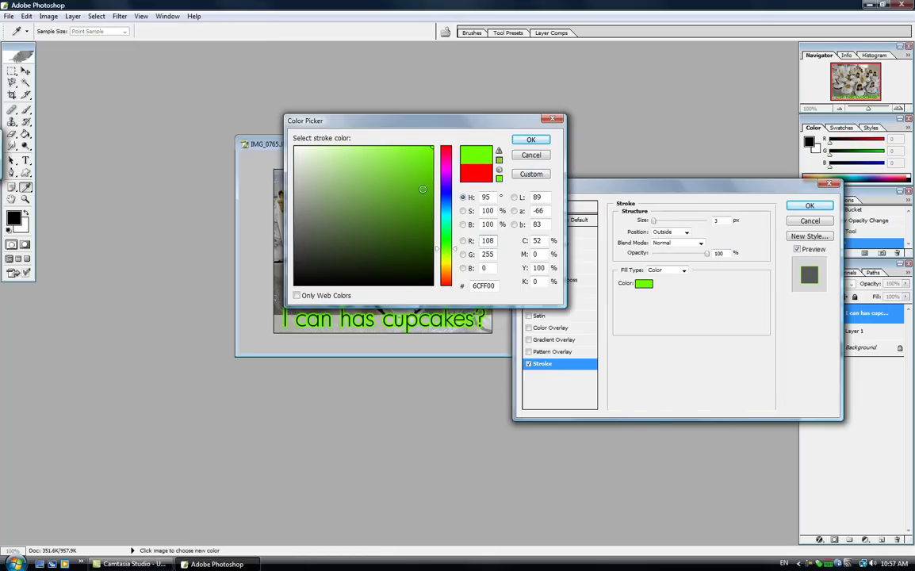
{"action": "left_click", "coordinate": [531, 140]}
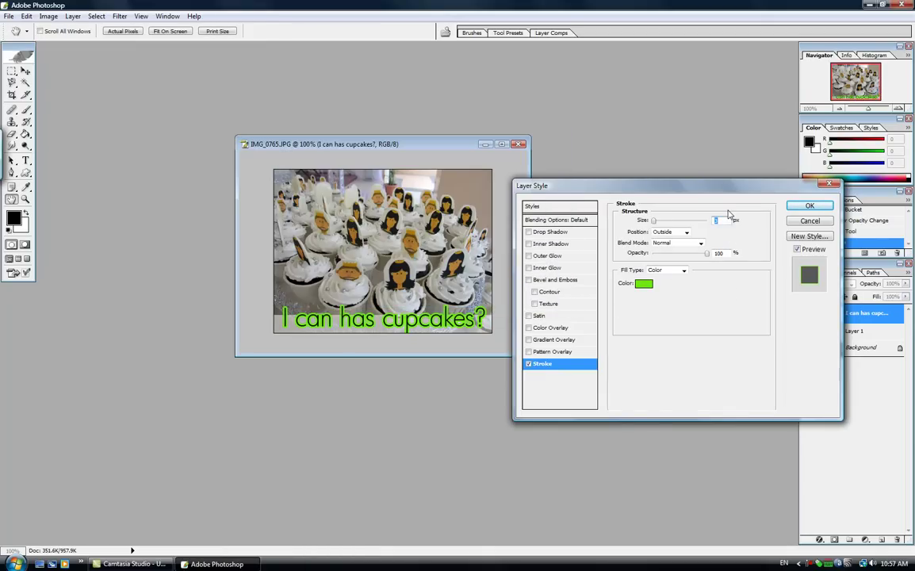
{"action": "type", "text": "1"}
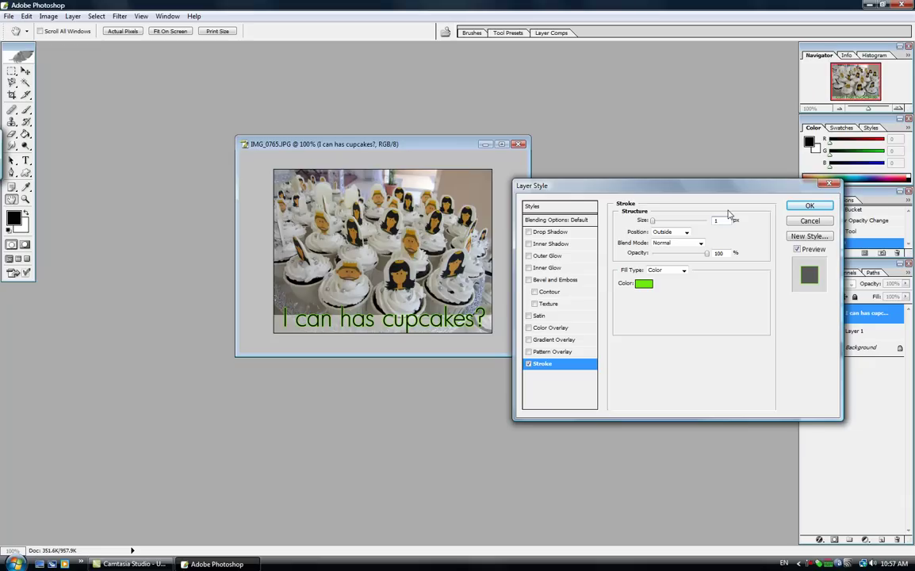
Step: Remove the stroke, briefly try Satin, and apply Bevel and Emboss instead
{"action": "left_click", "coordinate": [527, 363]}
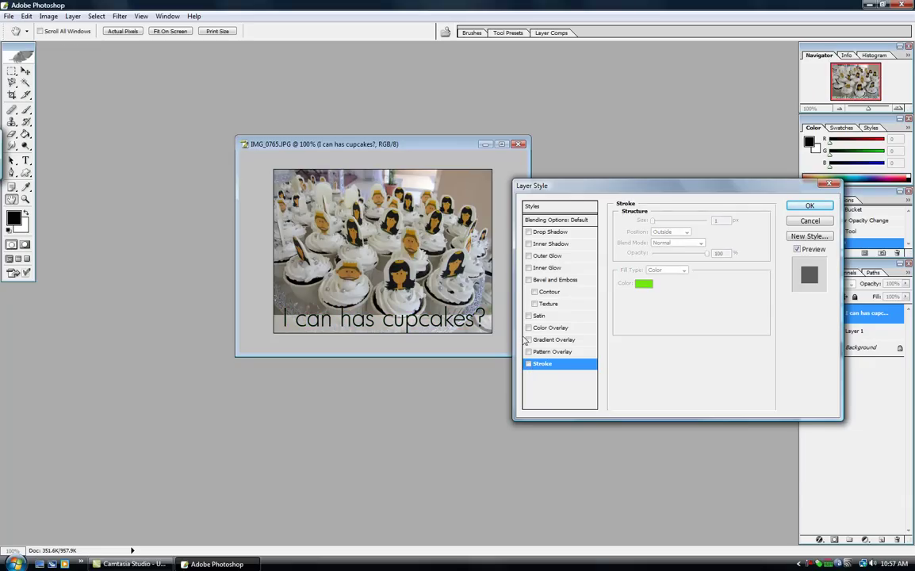
{"action": "left_click", "coordinate": [529, 316]}
{"action": "left_click", "coordinate": [529, 315]}
{"action": "left_click", "coordinate": [529, 280]}
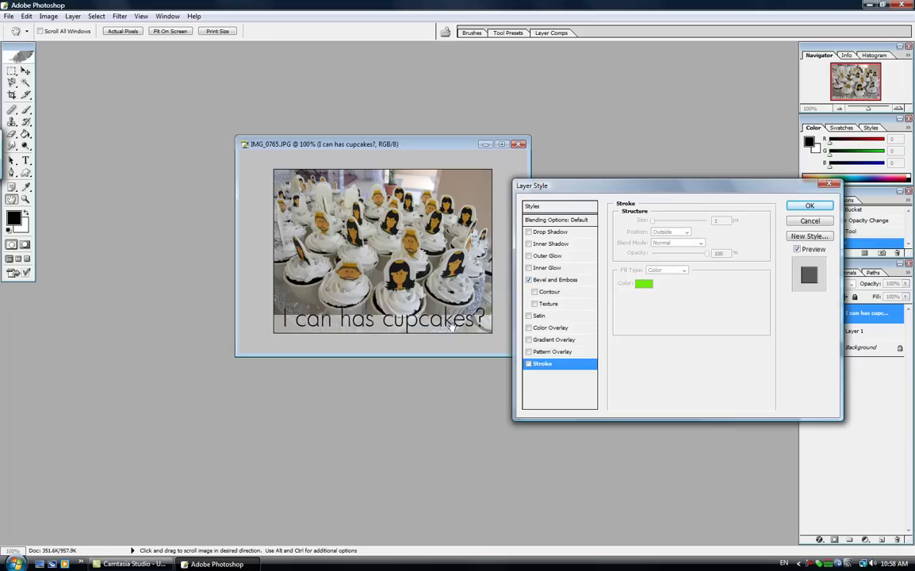
Step: Swap Bevel and Emboss for a Drop Shadow at 75% opacity and 3 px distance, and apply it
{"action": "left_click", "coordinate": [528, 280]}
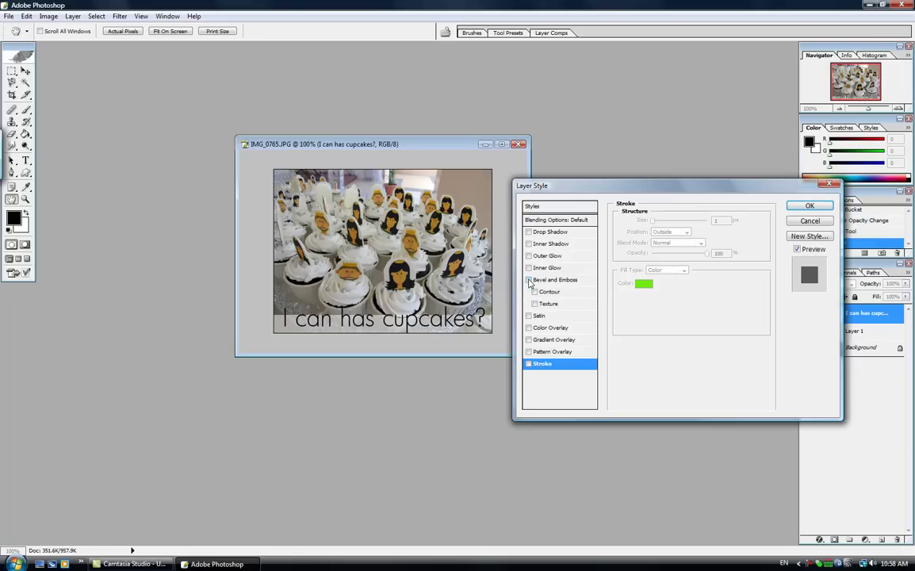
{"action": "left_click", "coordinate": [529, 231]}
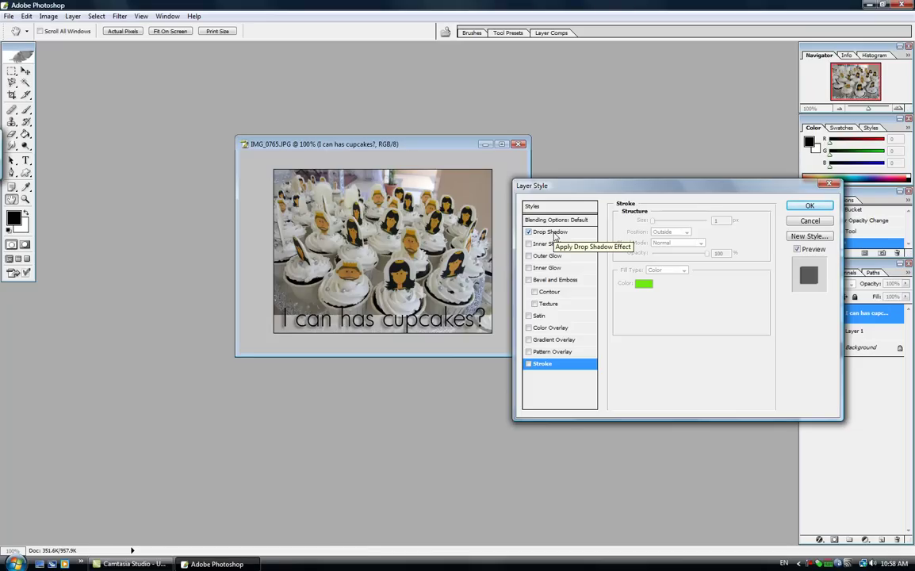
{"action": "left_click", "coordinate": [554, 236]}
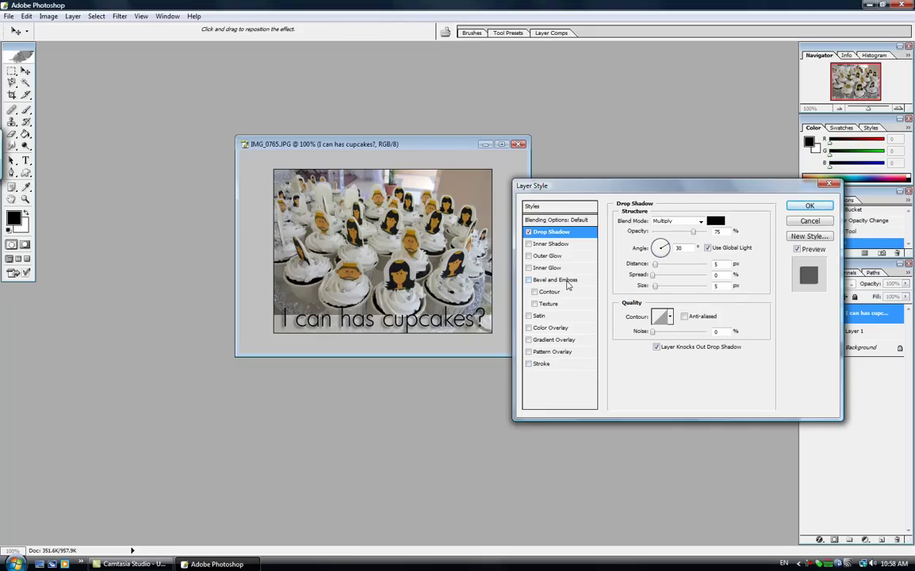
{"action": "left_click", "coordinate": [557, 235]}
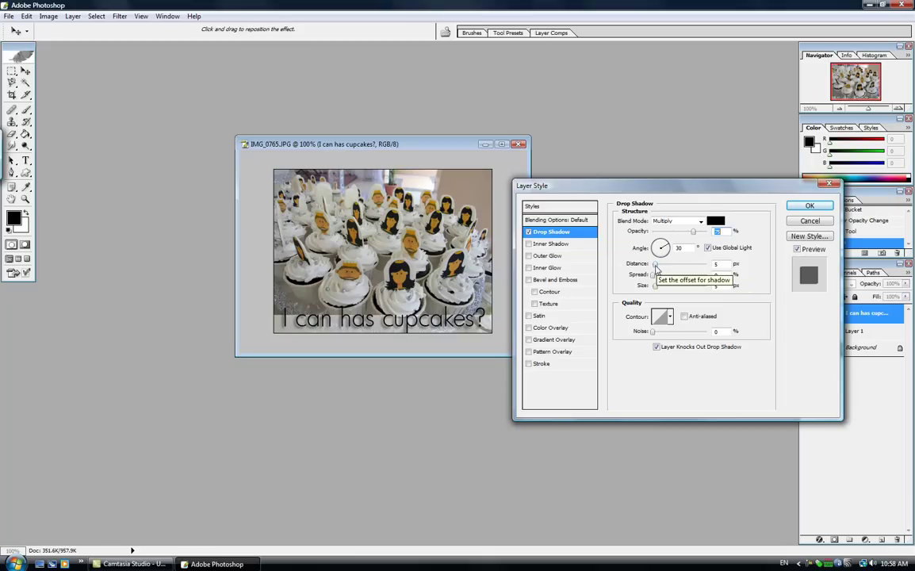
{"action": "left_click_drag", "start_coordinate": [655, 264], "coordinate": [653, 291]}
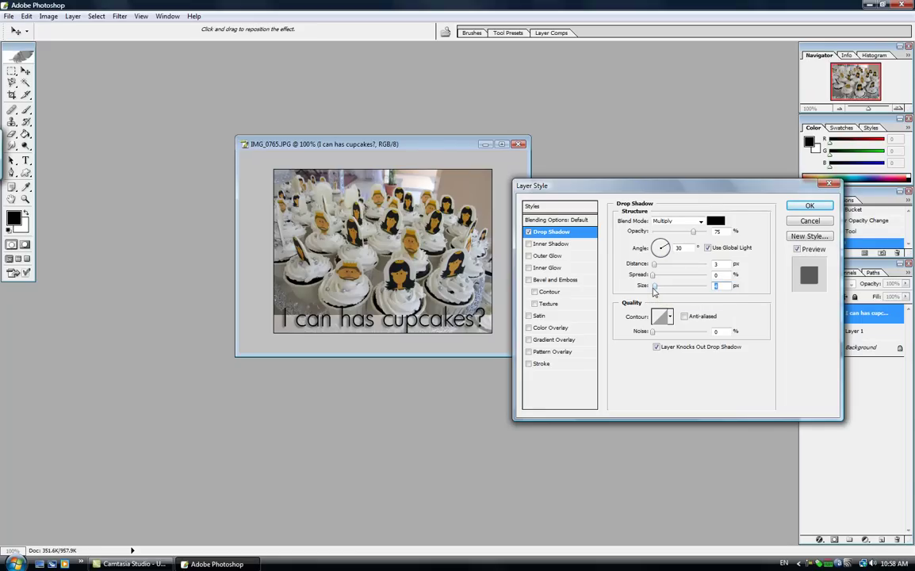
{"action": "left_click", "coordinate": [808, 207]}
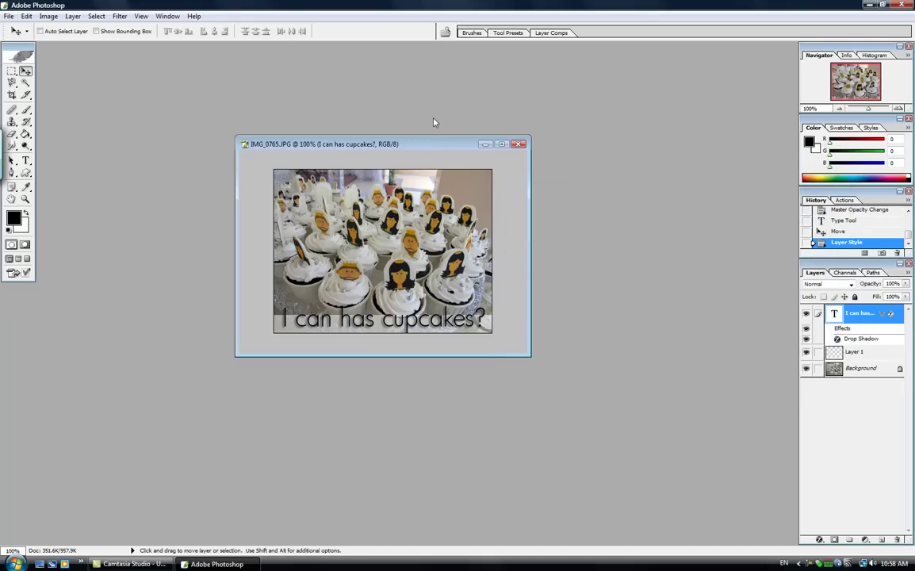
Step: Export via Save for Web as JPEG High, quality 60, named cupcake2 in the Blog folder
{"action": "left_click", "coordinate": [8, 16]}
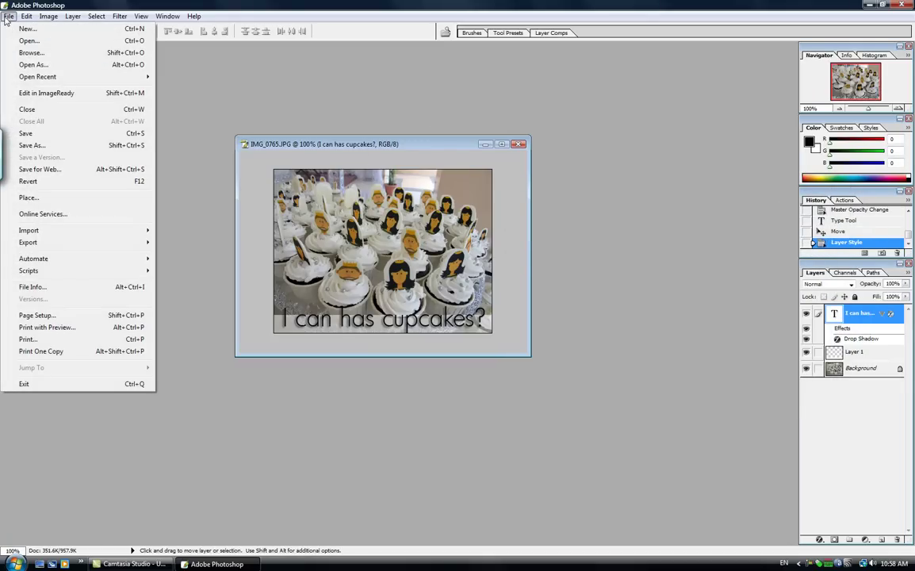
{"action": "left_click", "coordinate": [89, 171]}
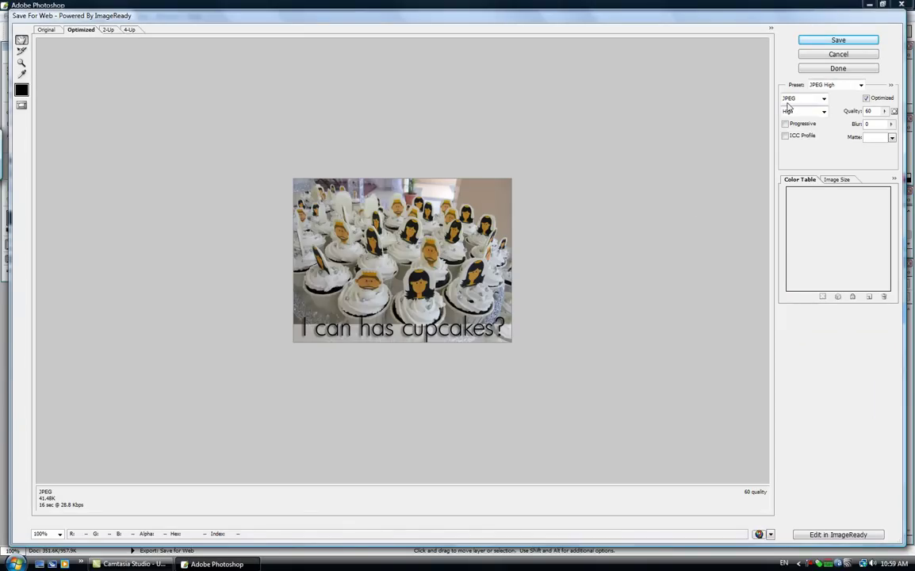
{"action": "left_click", "coordinate": [840, 41]}
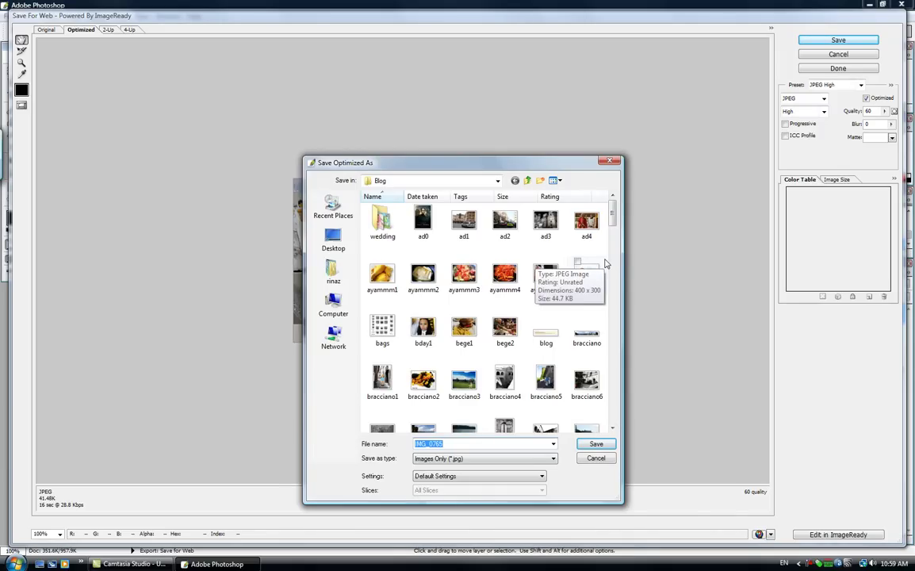
{"action": "type", "text": "cupcake"}
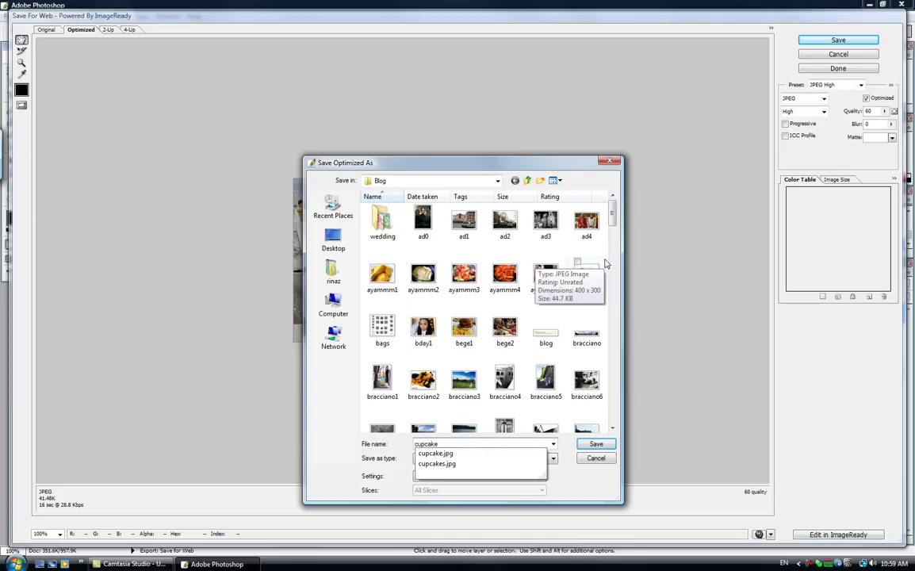
{"action": "type", "text": "2"}
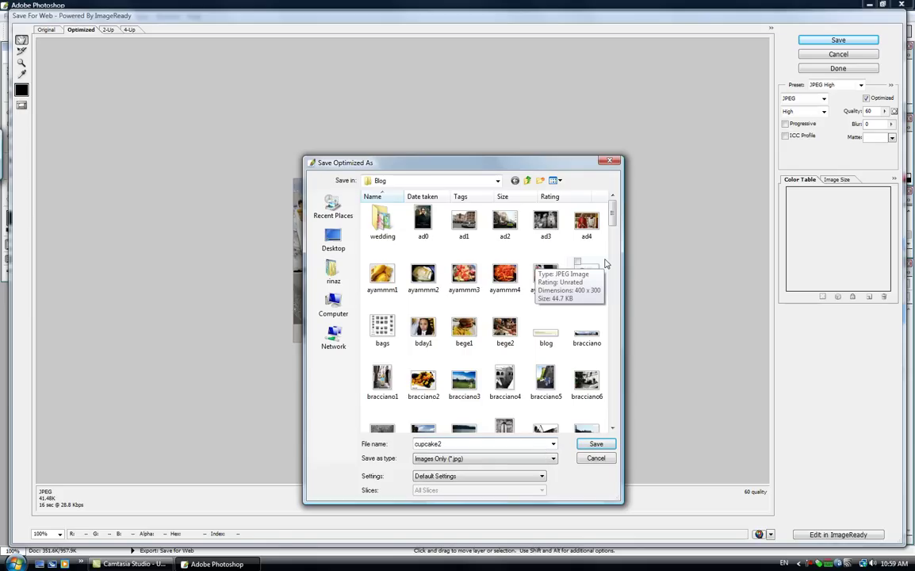
{"action": "left_click", "coordinate": [595, 443]}
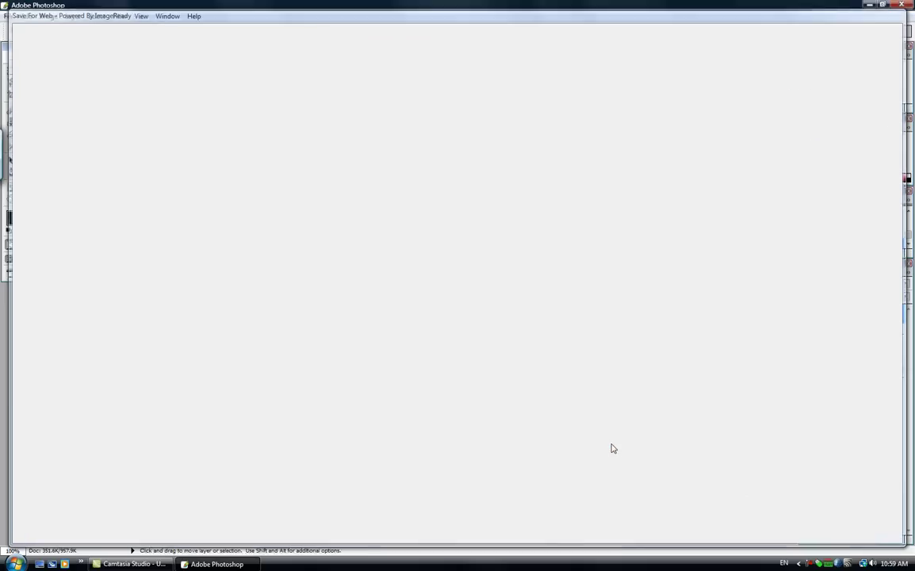